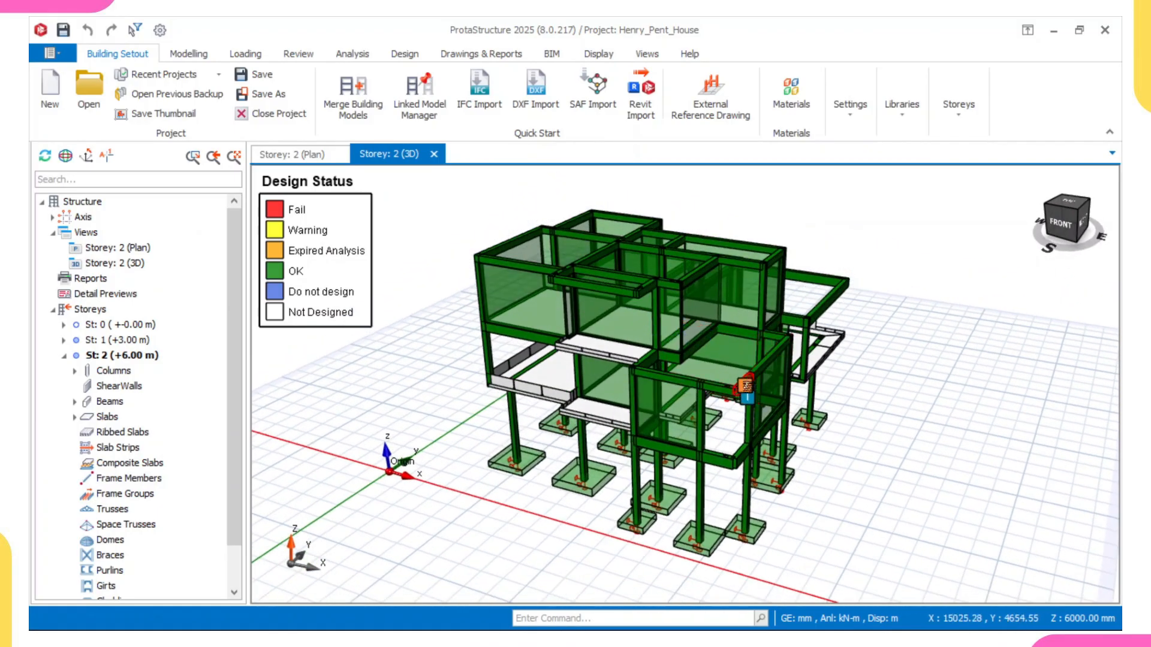
Open the building project in ProtaDetails with the model changes saved, and start a new drawing
{"action": "left_click", "coordinate": [488, 55]}
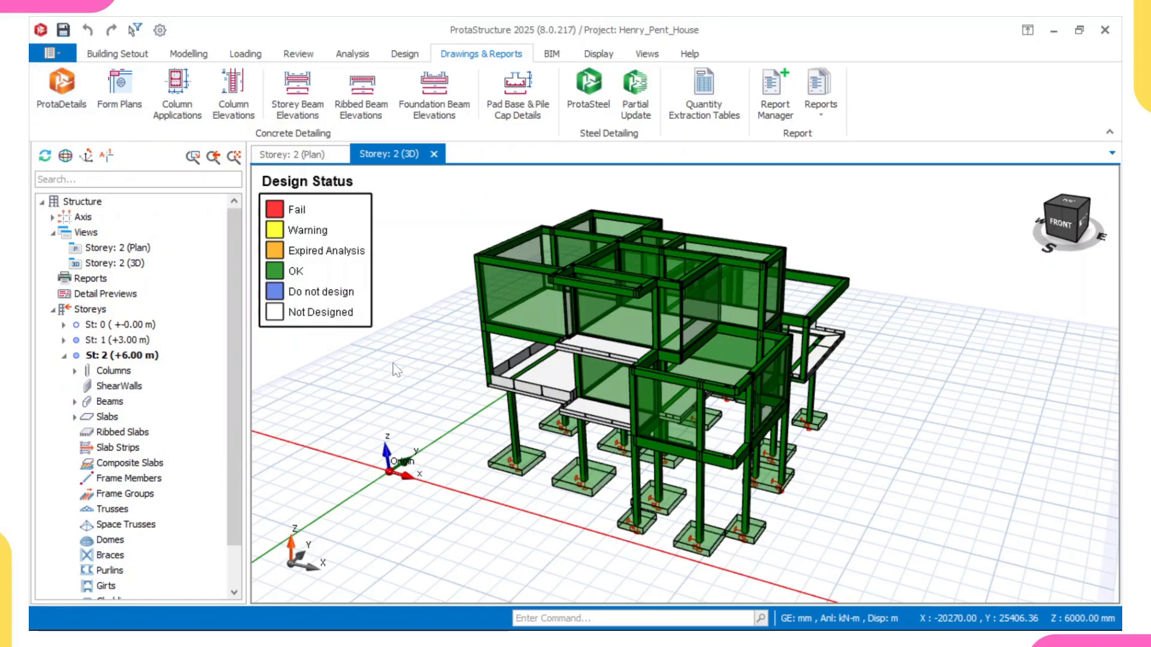
{"action": "key", "text": "ctrl+s"}
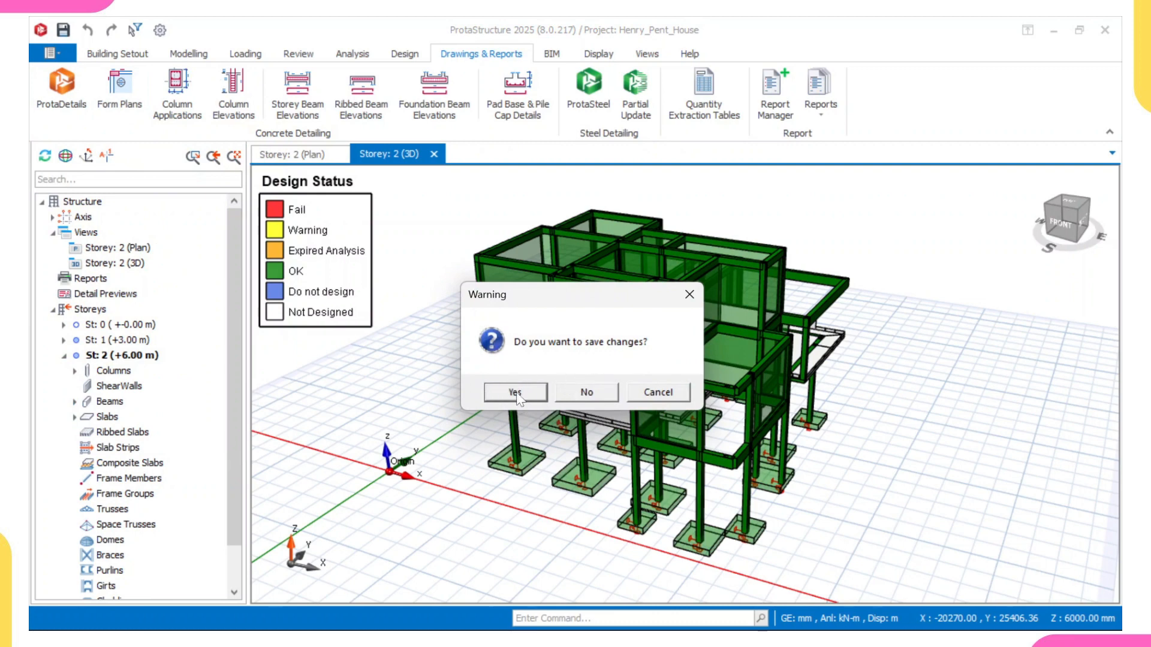
{"action": "left_click", "coordinate": [516, 393]}
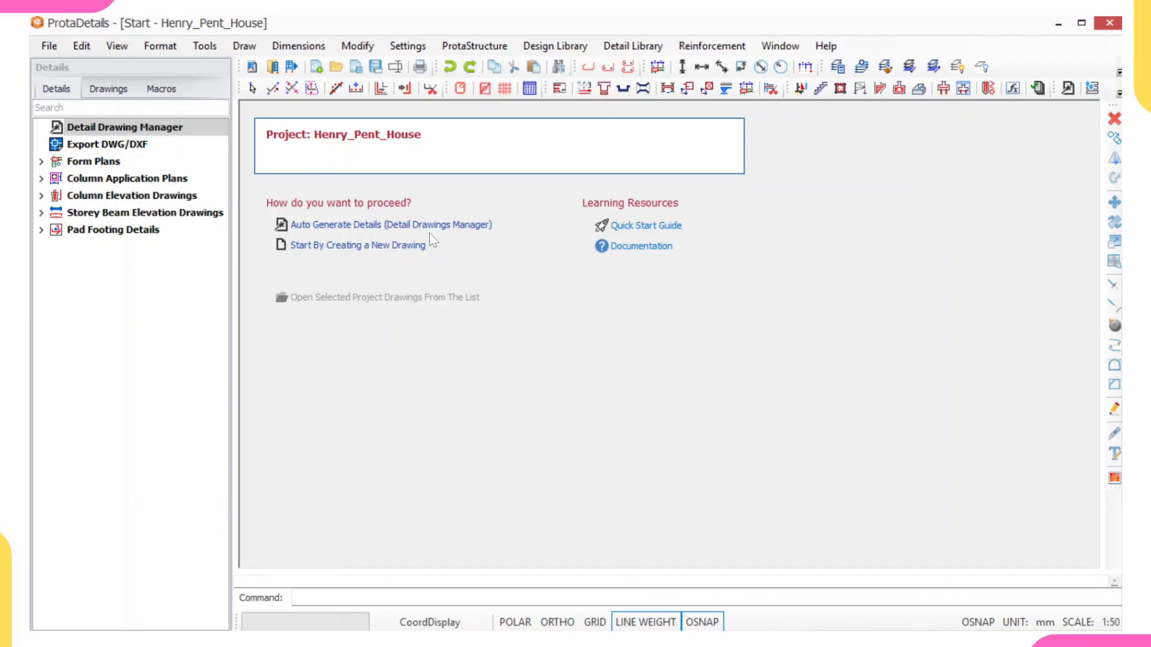
{"action": "left_click", "coordinate": [366, 246]}
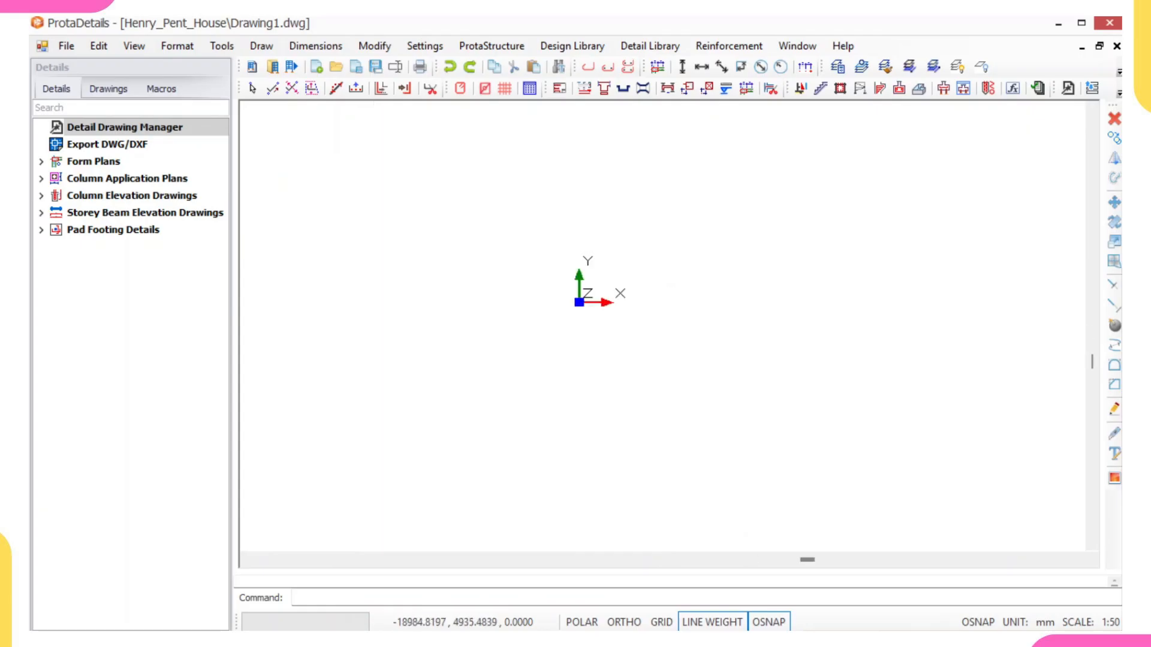
{"action": "scroll", "coordinate": [379, 252], "scroll_direction": "down", "scroll_amount": 3}
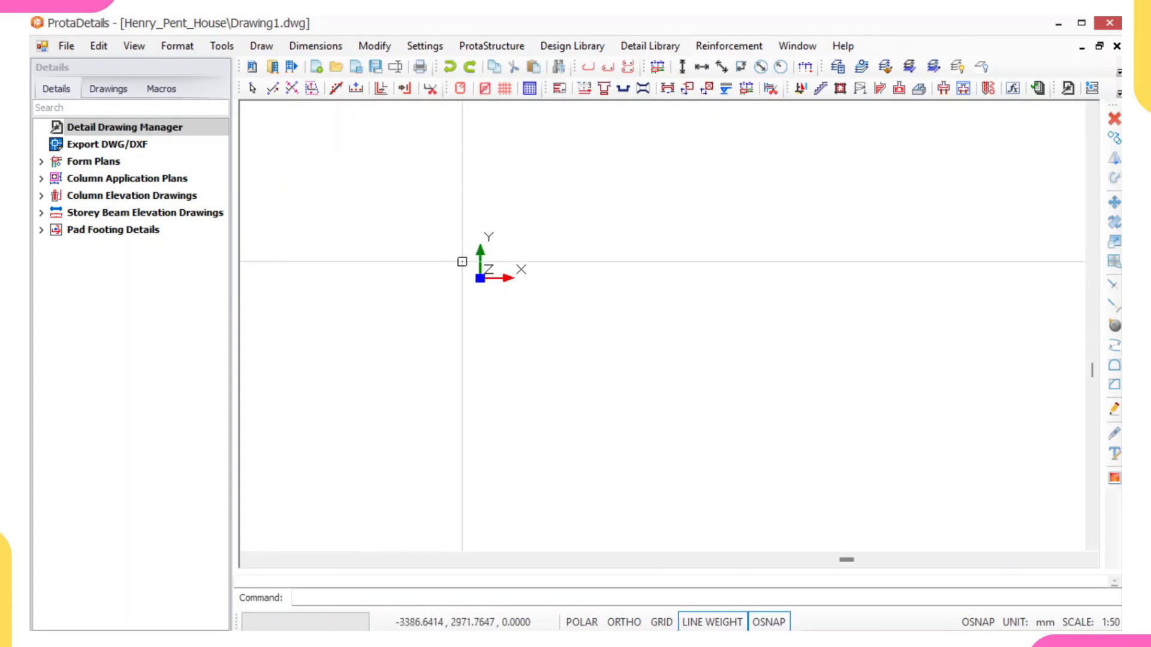
Draw the form plans for storeys 0 to 3 at 1/50 scale and insert them near the drawing's origin
{"action": "left_click", "coordinate": [114, 163]}
{"action": "right_click", "coordinate": [114, 166]}
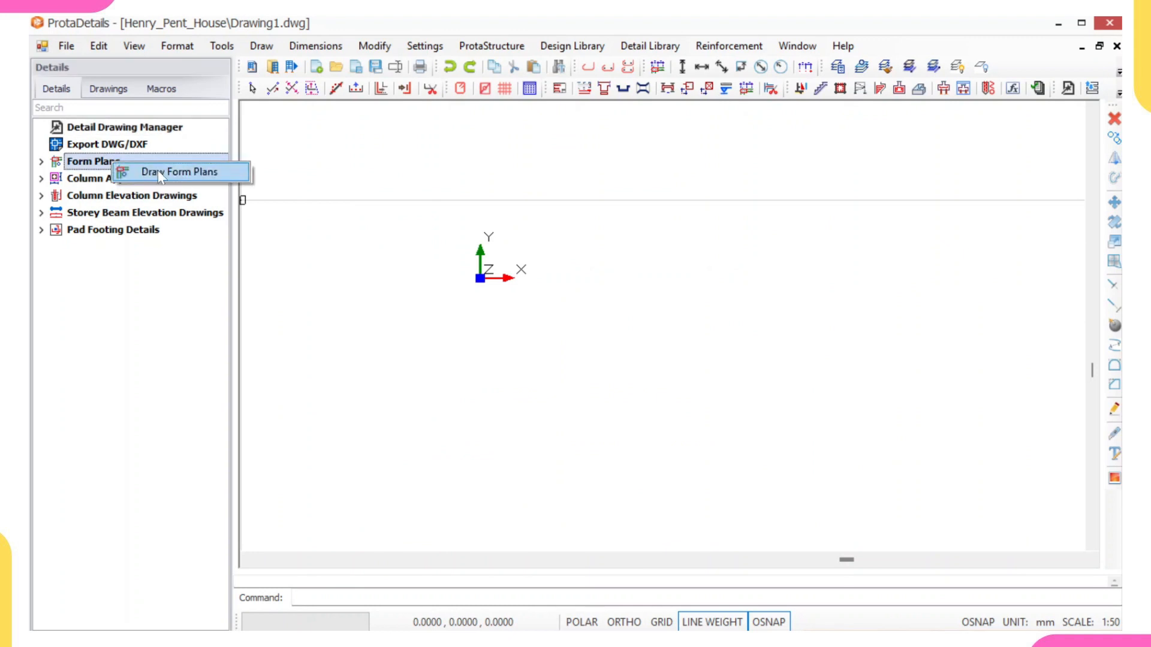
{"action": "left_click", "coordinate": [44, 159]}
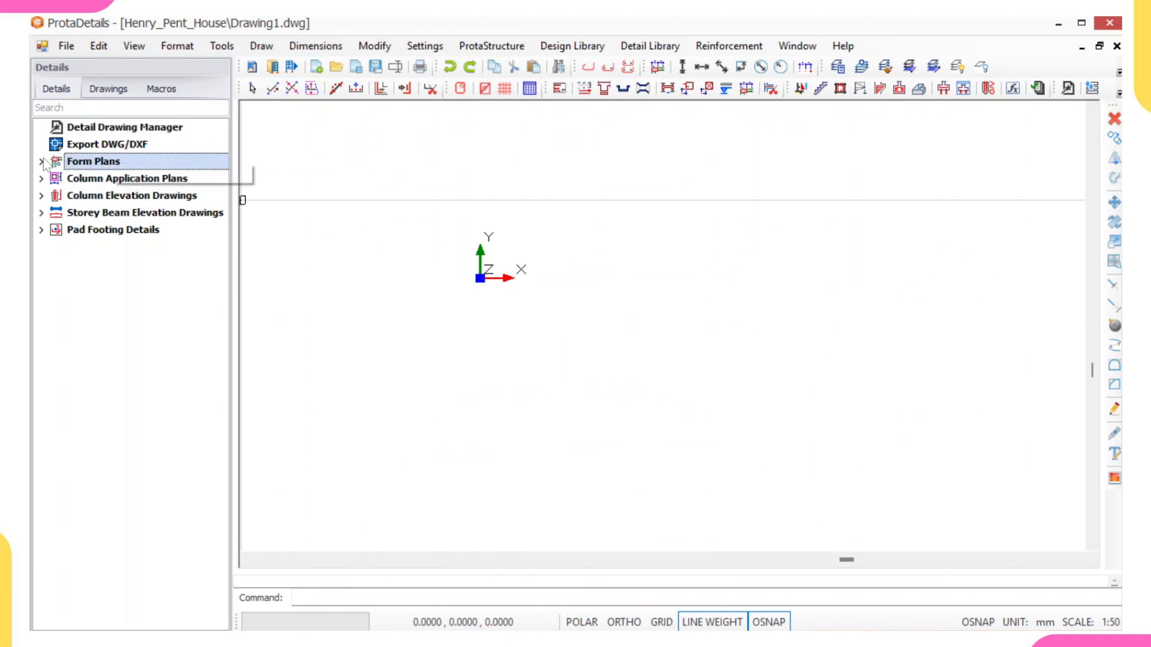
{"action": "left_click", "coordinate": [41, 162]}
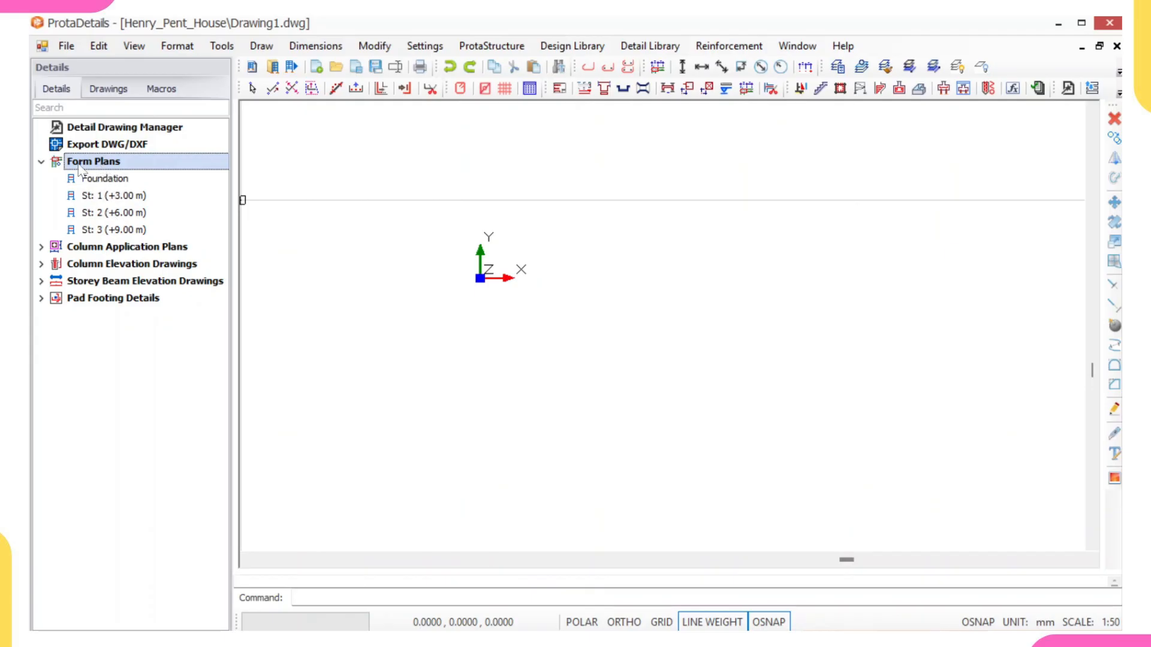
{"action": "left_click", "coordinate": [40, 161]}
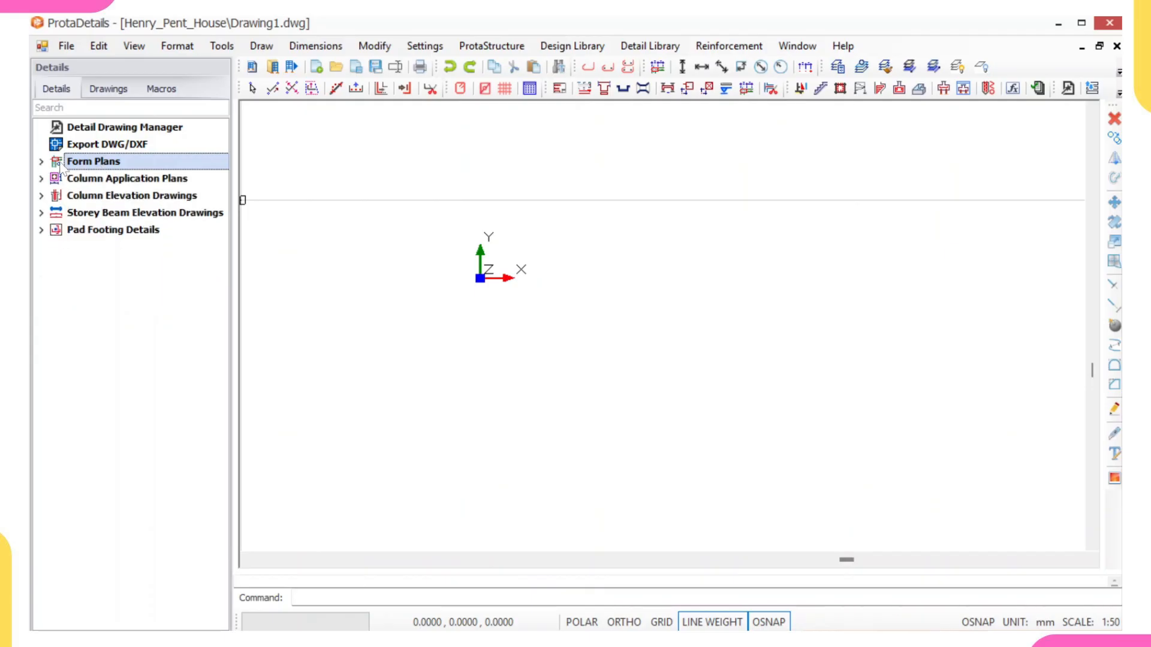
{"action": "right_click", "coordinate": [114, 163]}
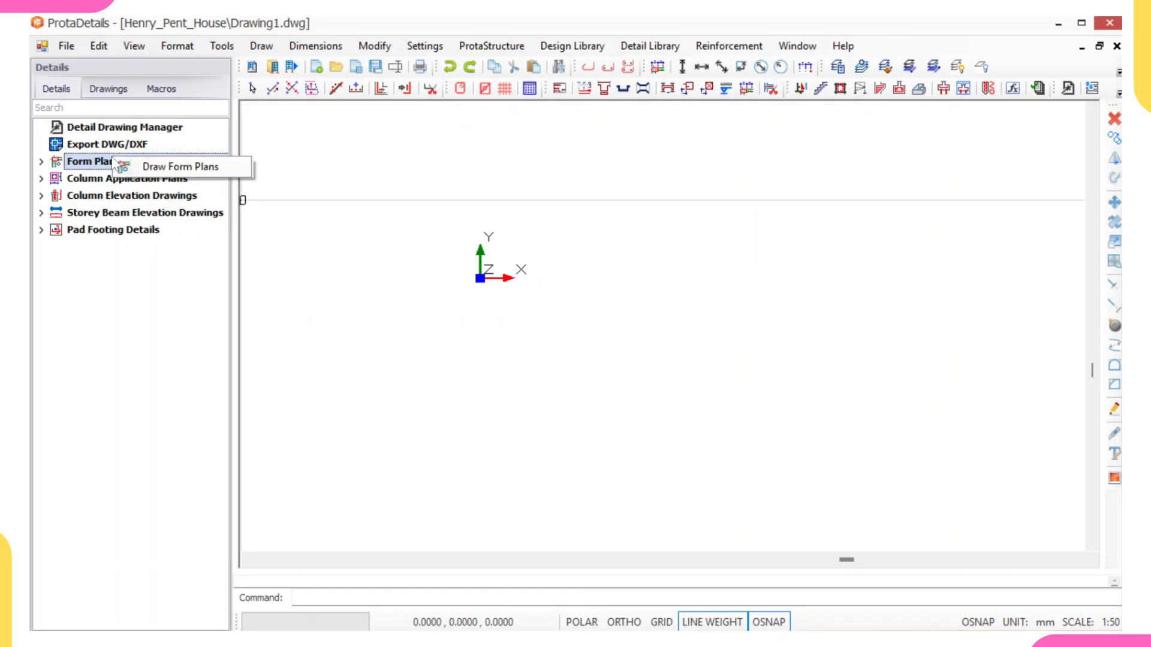
{"action": "left_click", "coordinate": [148, 170]}
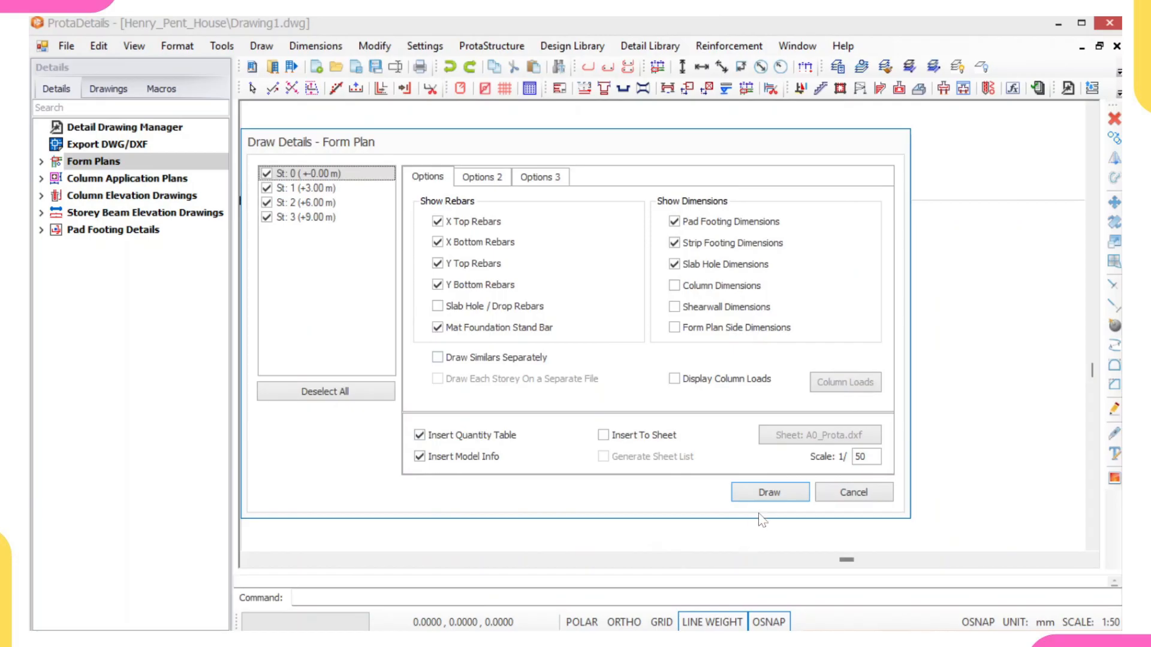
{"action": "left_click", "coordinate": [766, 495]}
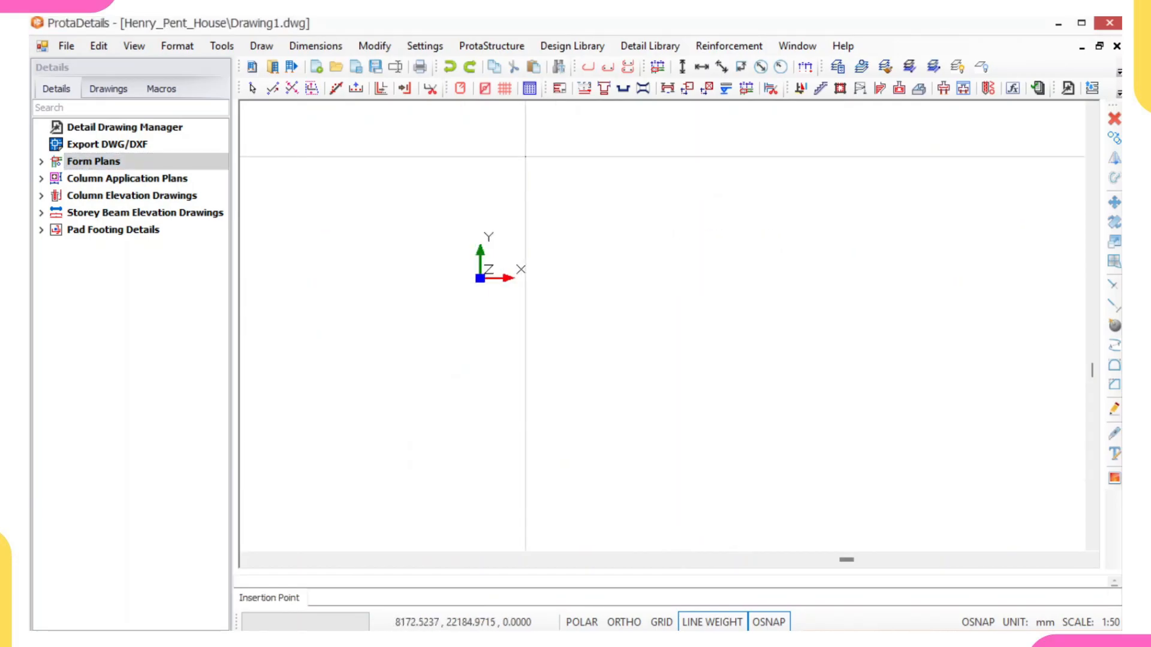
{"action": "left_click", "coordinate": [526, 156]}
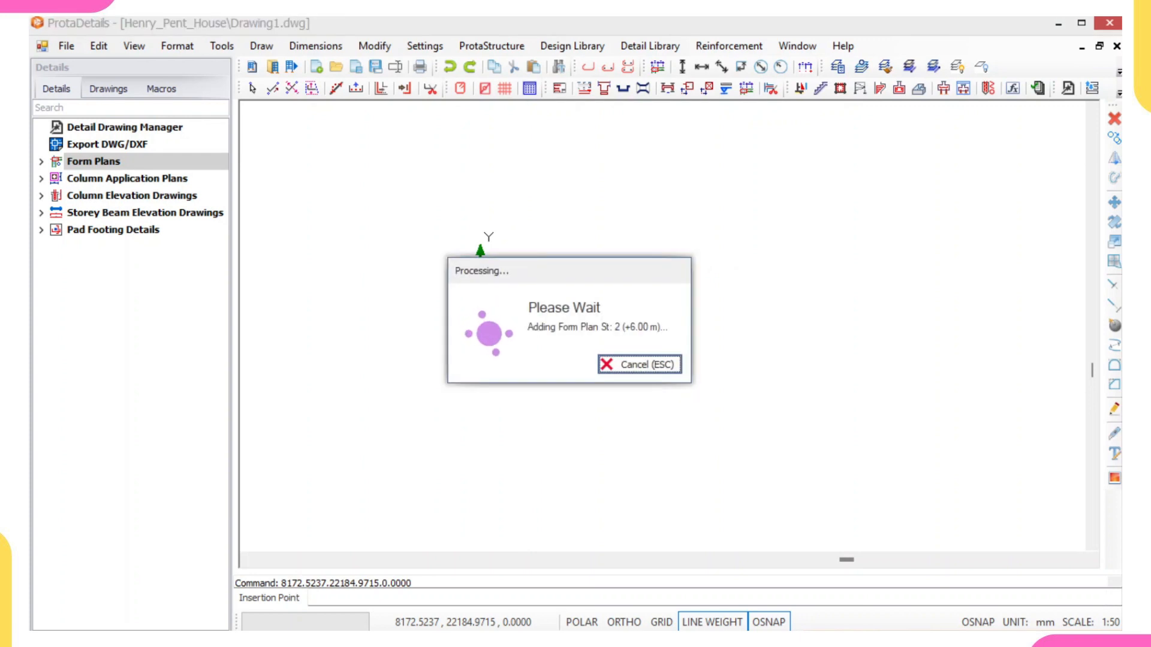
Examine the inserted form plans, from the foundation layout through to the storey 3 plan
{"action": "scroll", "coordinate": [547, 327], "scroll_direction": "down", "scroll_amount": 2}
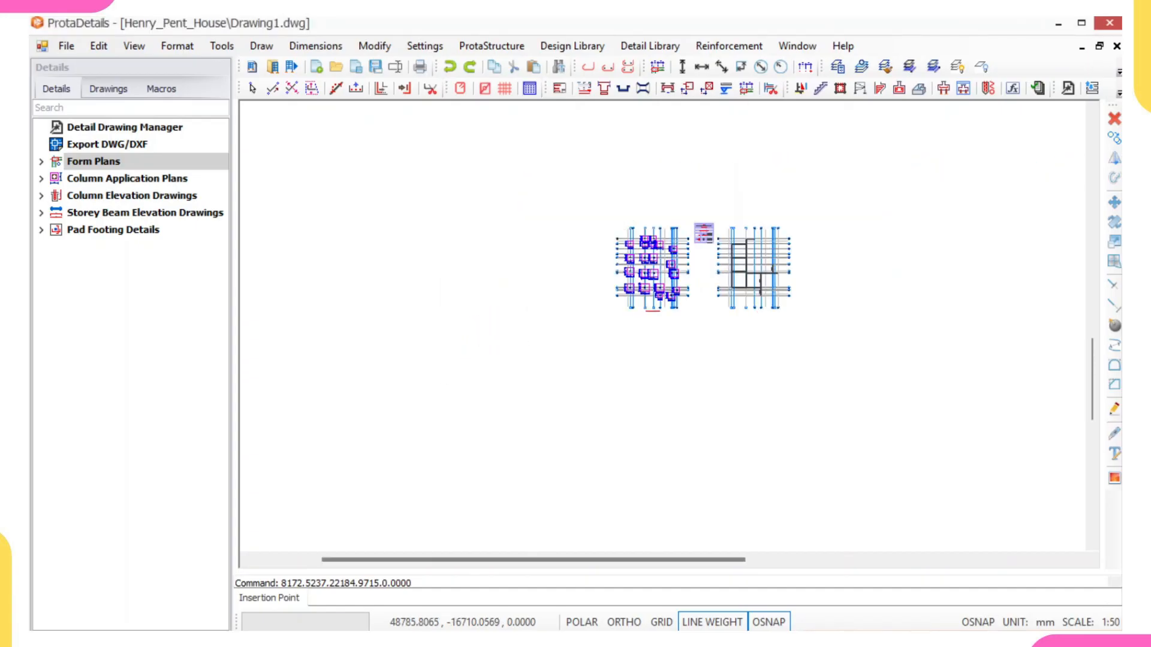
{"action": "scroll", "coordinate": [542, 298], "scroll_direction": "up", "scroll_amount": 2}
{"action": "scroll", "coordinate": [540, 299], "scroll_direction": "up", "scroll_amount": 3}
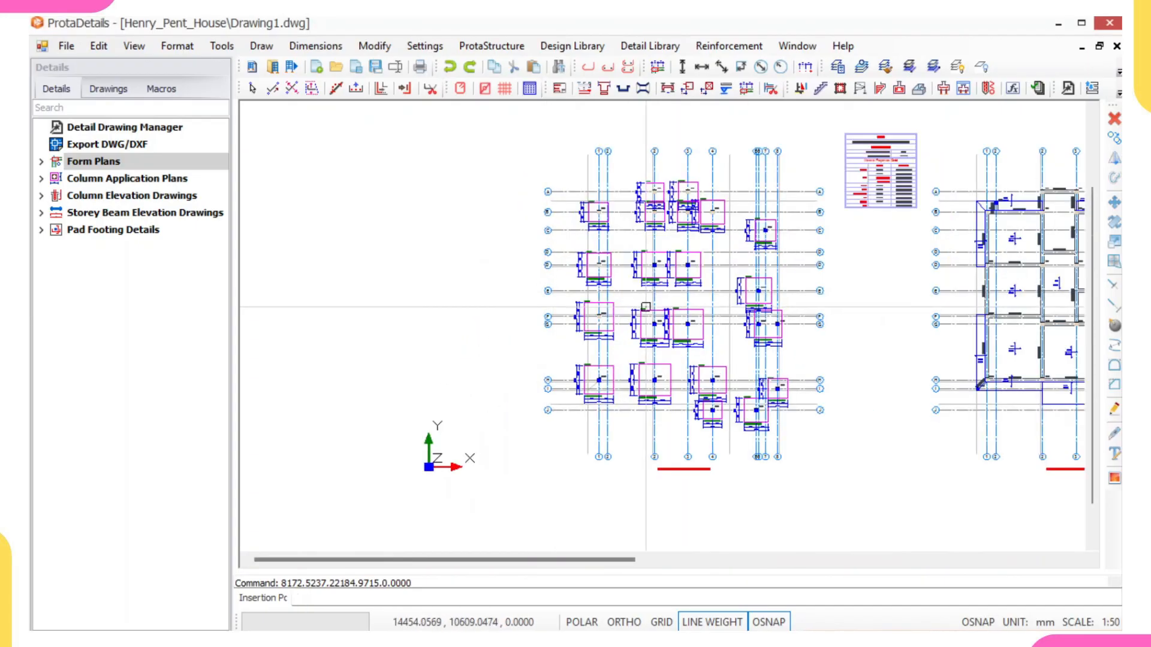
{"action": "middle_click_drag", "start_coordinate": [647, 309], "coordinate": [472, 267]}
{"action": "scroll", "coordinate": [531, 257], "scroll_direction": "down", "scroll_amount": 1}
{"action": "mouse_move", "coordinate": [424, 345]}
{"action": "middle_mouse_down"}
{"action": "mouse_move", "coordinate": [433, 336]}
{"action": "mouse_move", "coordinate": [368, 397]}
{"action": "middle_mouse_up"}
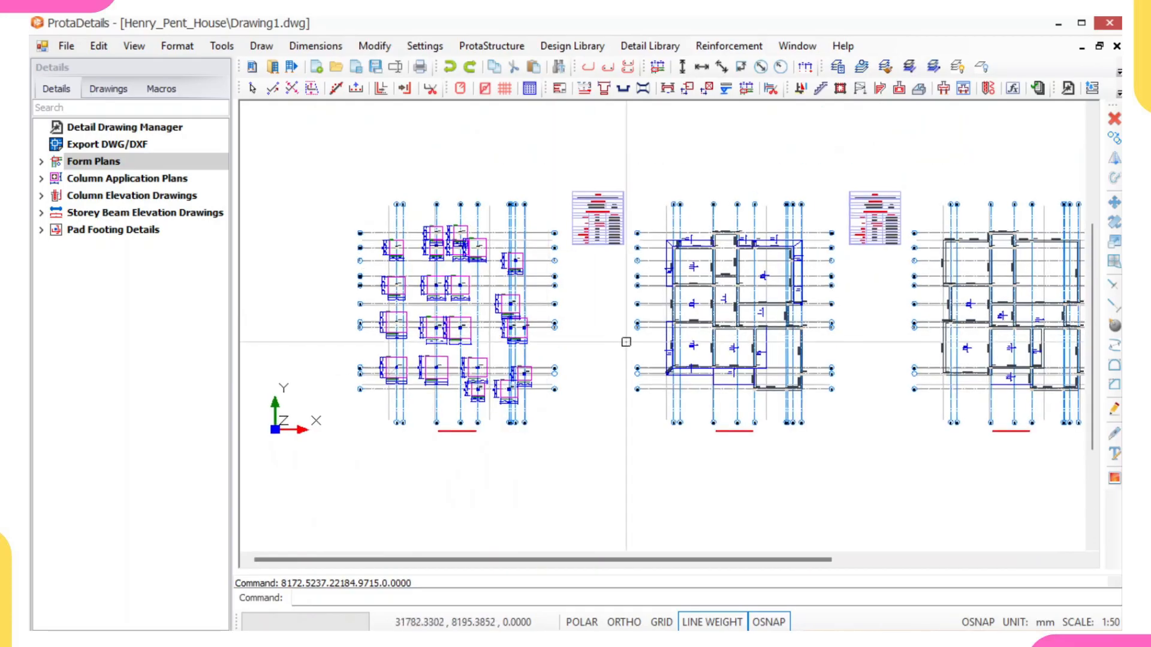
{"action": "middle_click_drag", "start_coordinate": [630, 341], "coordinate": [532, 352]}
{"action": "middle_click_drag", "start_coordinate": [793, 354], "coordinate": [614, 345]}
{"action": "scroll", "coordinate": [613, 345], "scroll_direction": "down", "scroll_amount": 1}
{"action": "scroll", "coordinate": [720, 354], "scroll_direction": "down", "scroll_amount": 1}
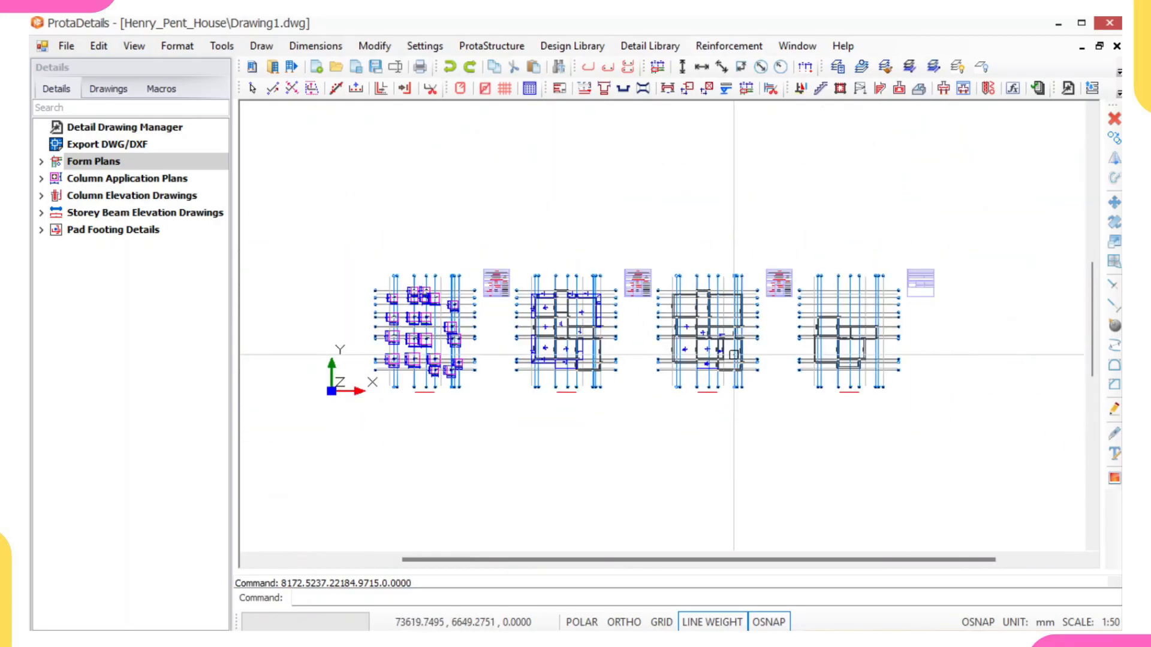
{"action": "middle_click_drag", "start_coordinate": [439, 355], "coordinate": [522, 311]}
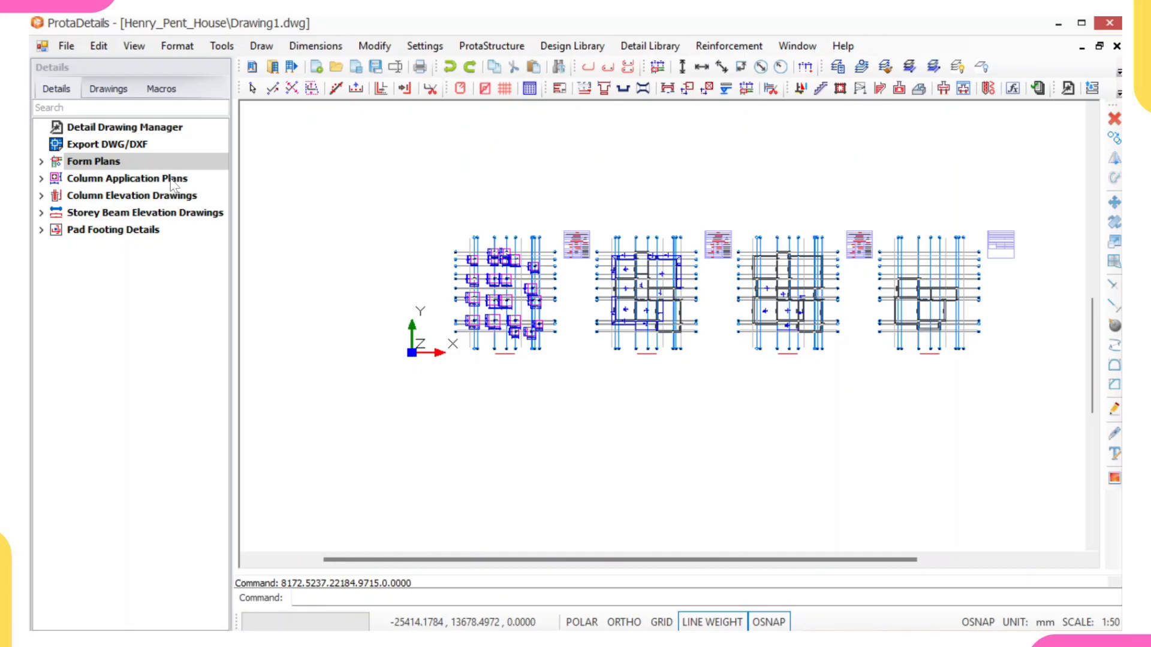
Draw the column application plans for storeys 1 to 3 at 1/20 scale, with link details next to columns, below the form plans
{"action": "left_click", "coordinate": [41, 179]}
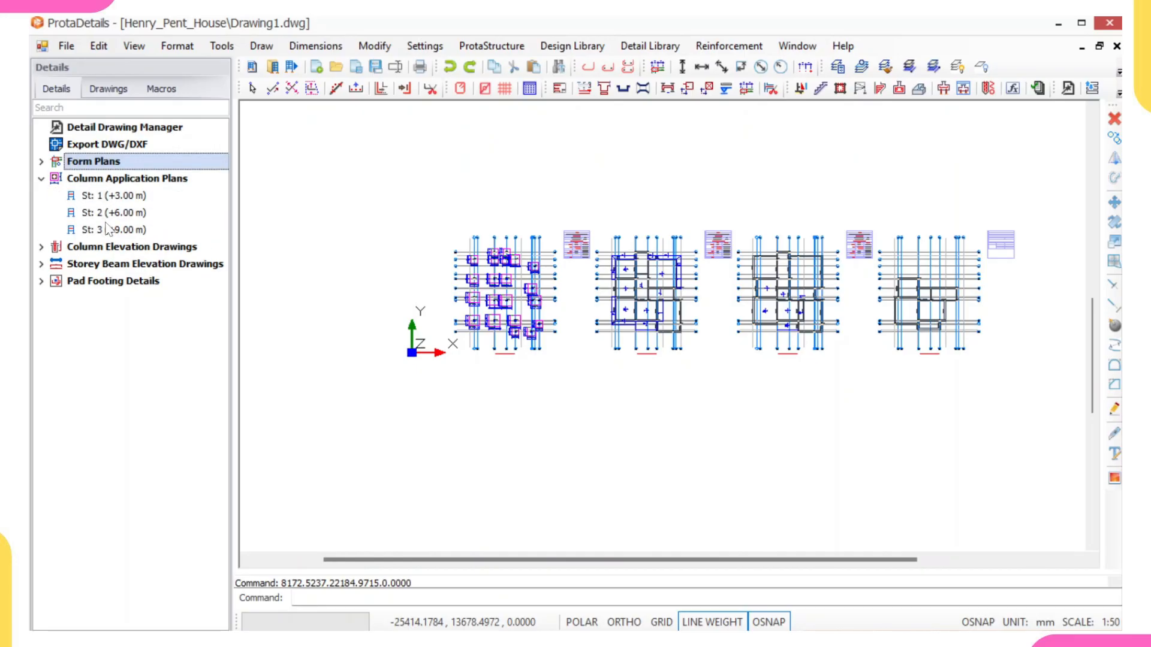
{"action": "left_click", "coordinate": [41, 180]}
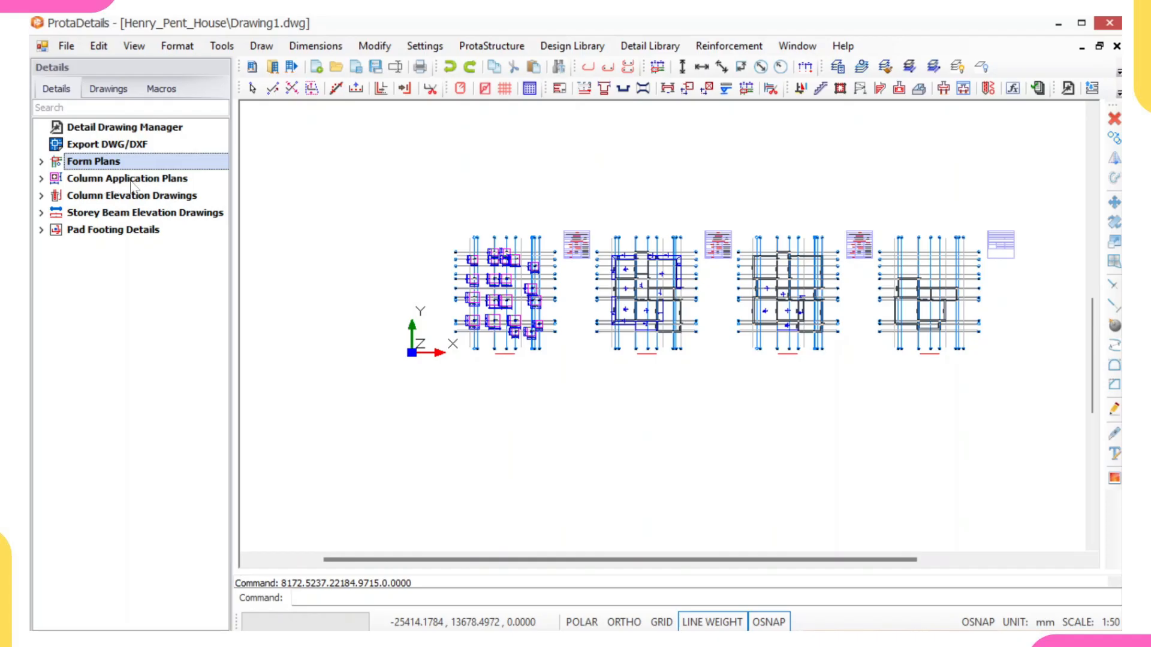
{"action": "left_click", "coordinate": [148, 179]}
{"action": "right_click", "coordinate": [148, 180]}
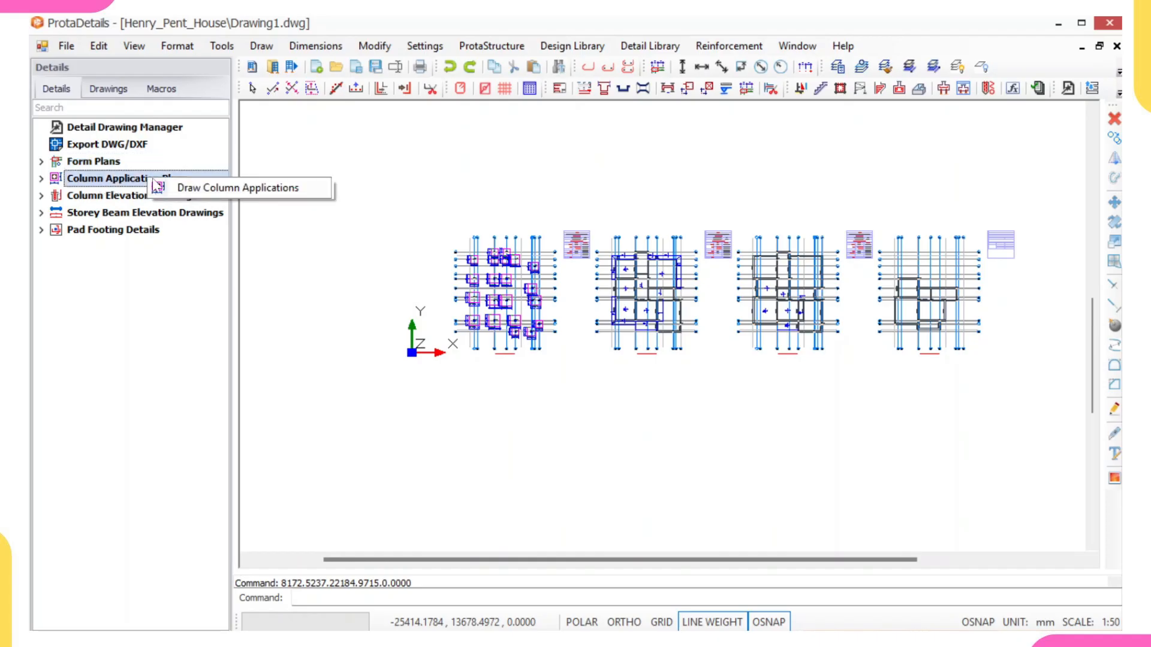
{"action": "left_click", "coordinate": [242, 188]}
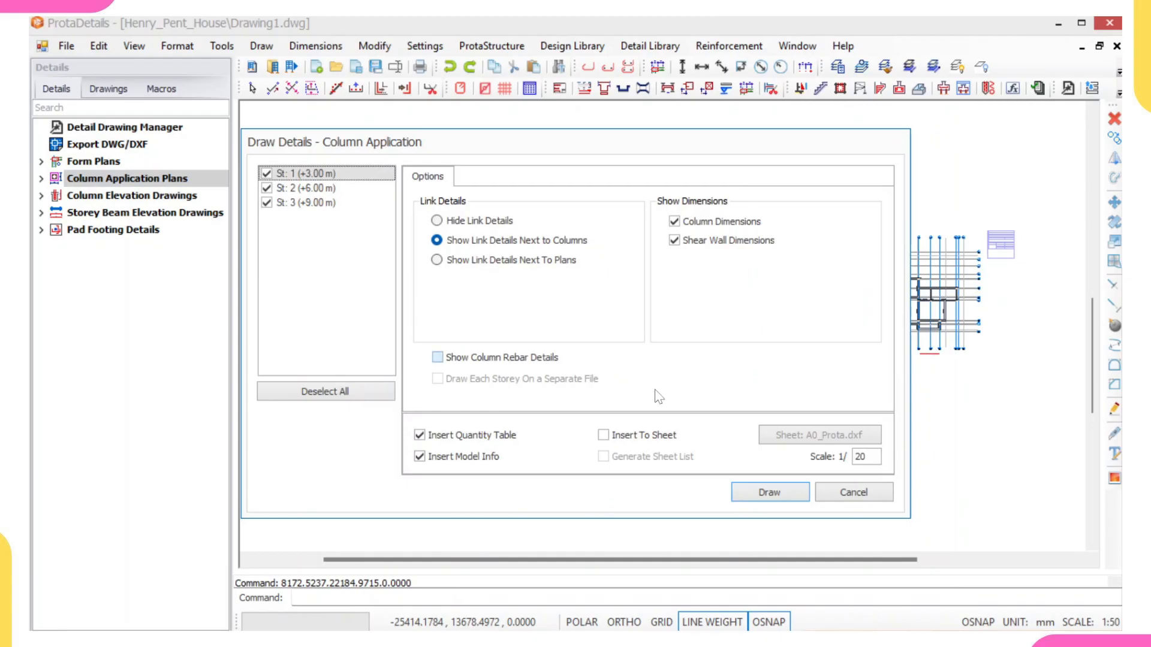
{"action": "left_click", "coordinate": [769, 492]}
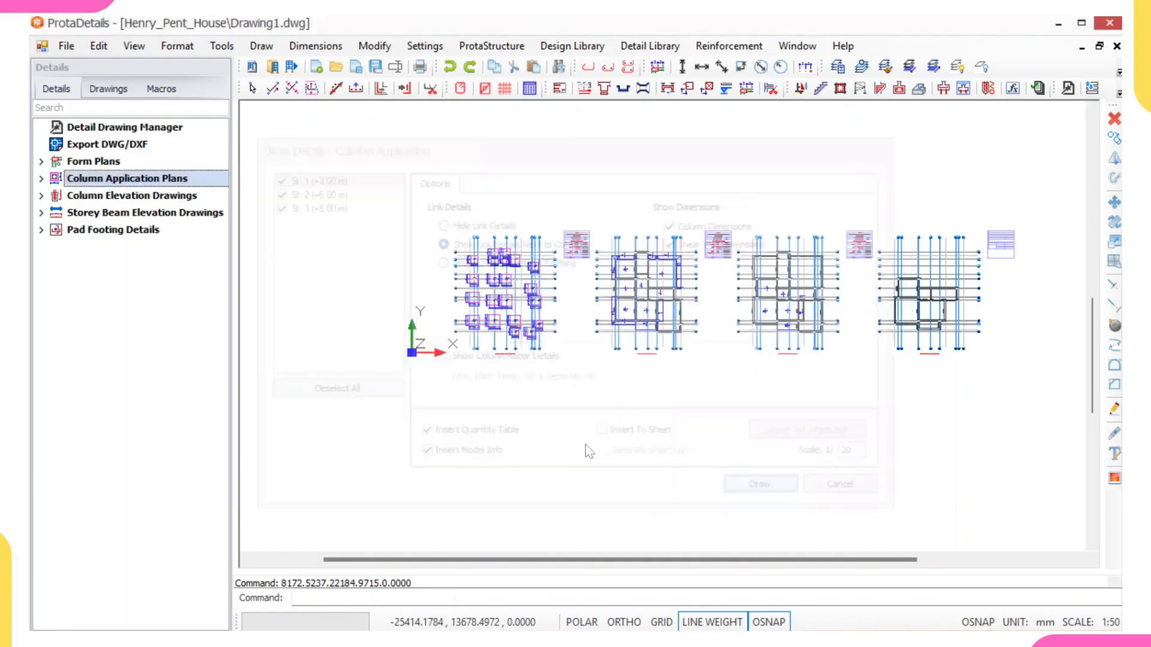
{"action": "left_click", "coordinate": [471, 399]}
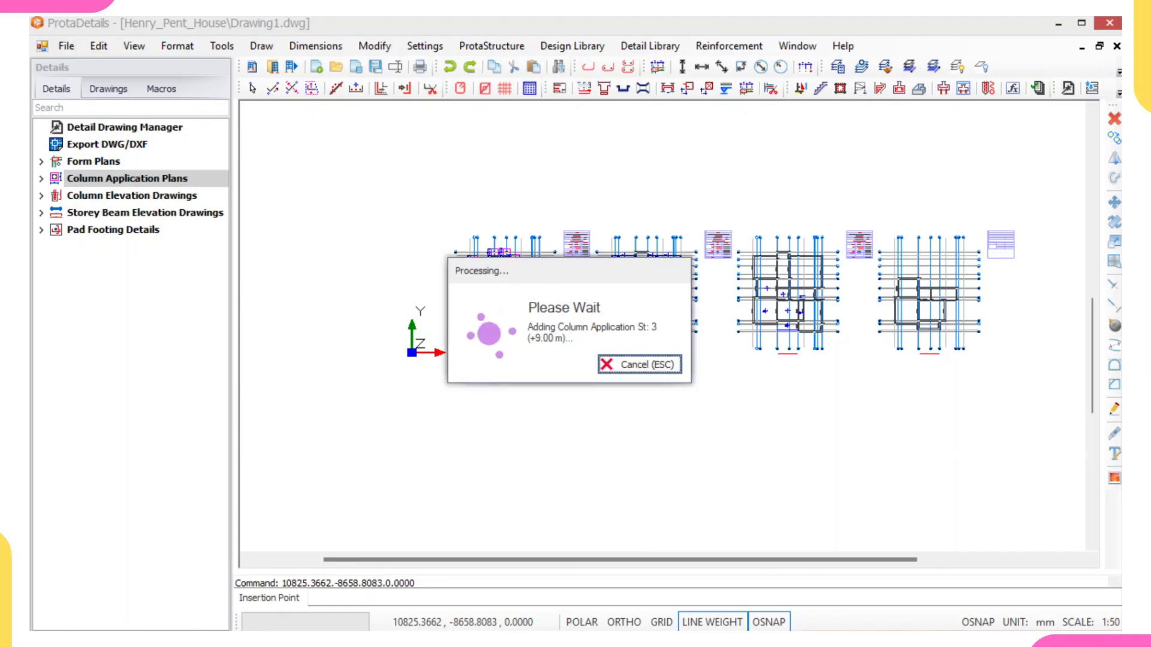
Examine the column sections, rebar labels and link details on the column application plans
{"action": "scroll", "coordinate": [652, 356], "scroll_direction": "down", "scroll_amount": 3}
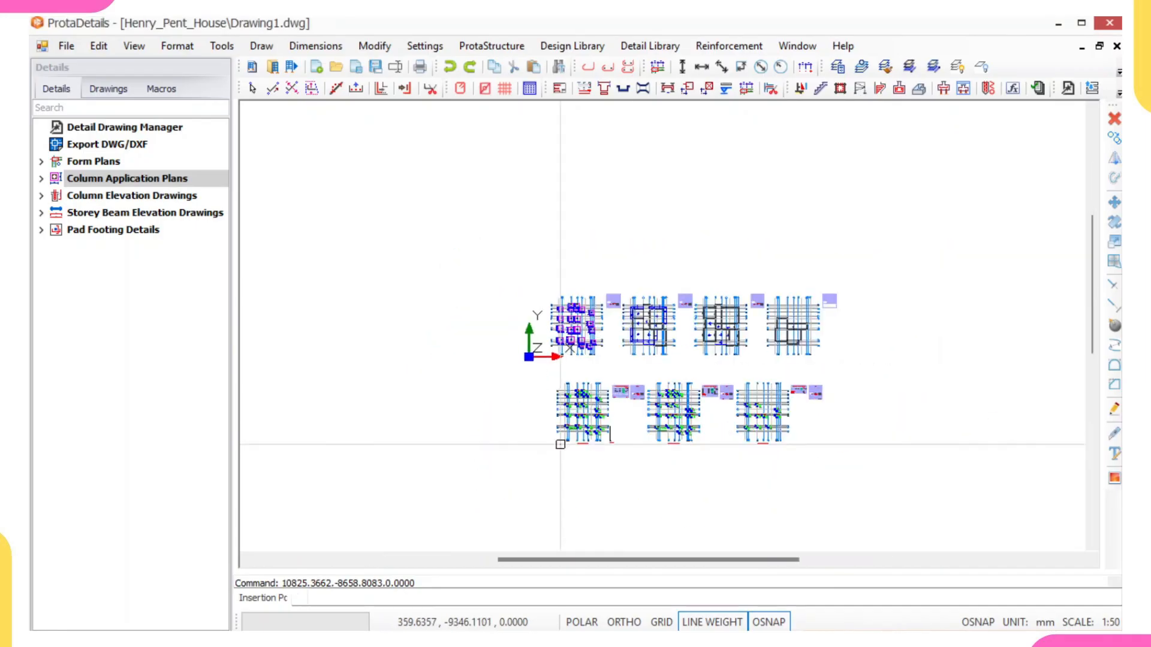
{"action": "middle_click_drag", "start_coordinate": [662, 440], "coordinate": [599, 388]}
{"action": "scroll", "coordinate": [598, 387], "scroll_direction": "up", "scroll_amount": 5}
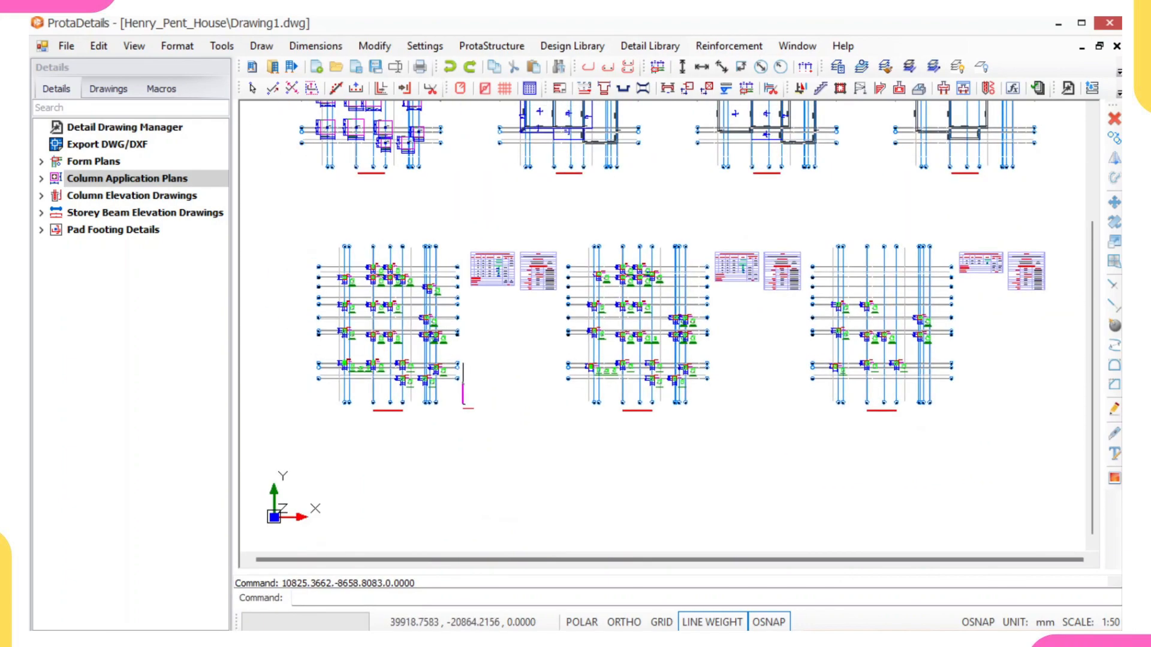
{"action": "scroll", "coordinate": [565, 390], "scroll_direction": "up", "scroll_amount": 6}
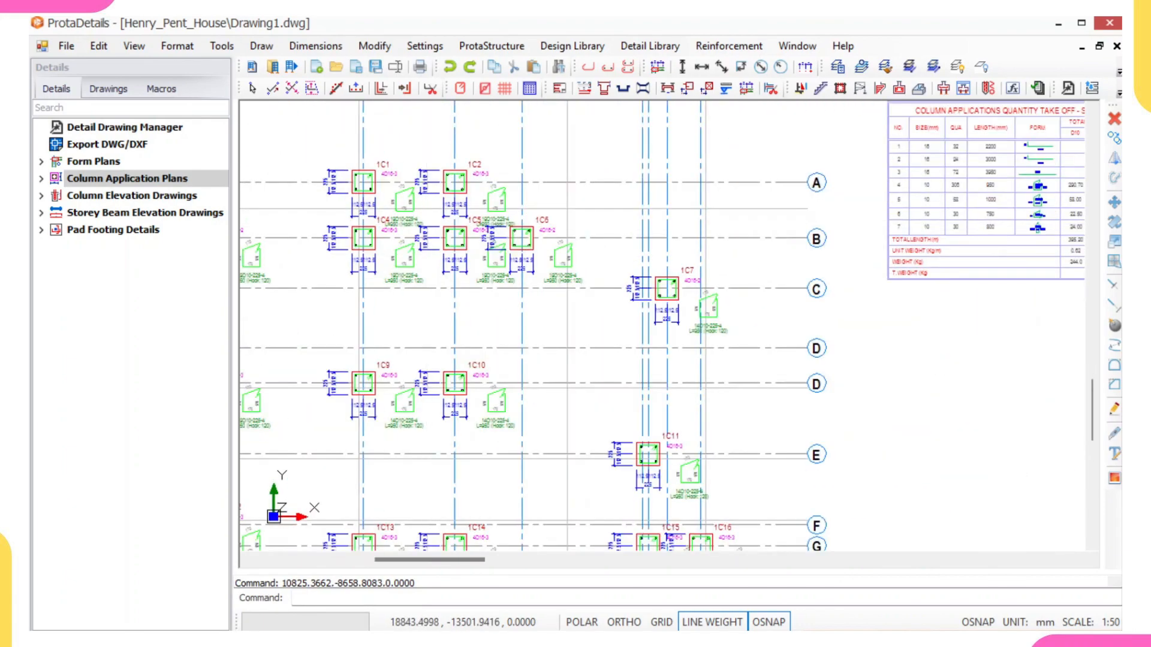
{"action": "scroll", "coordinate": [437, 219], "scroll_direction": "down", "scroll_amount": 5}
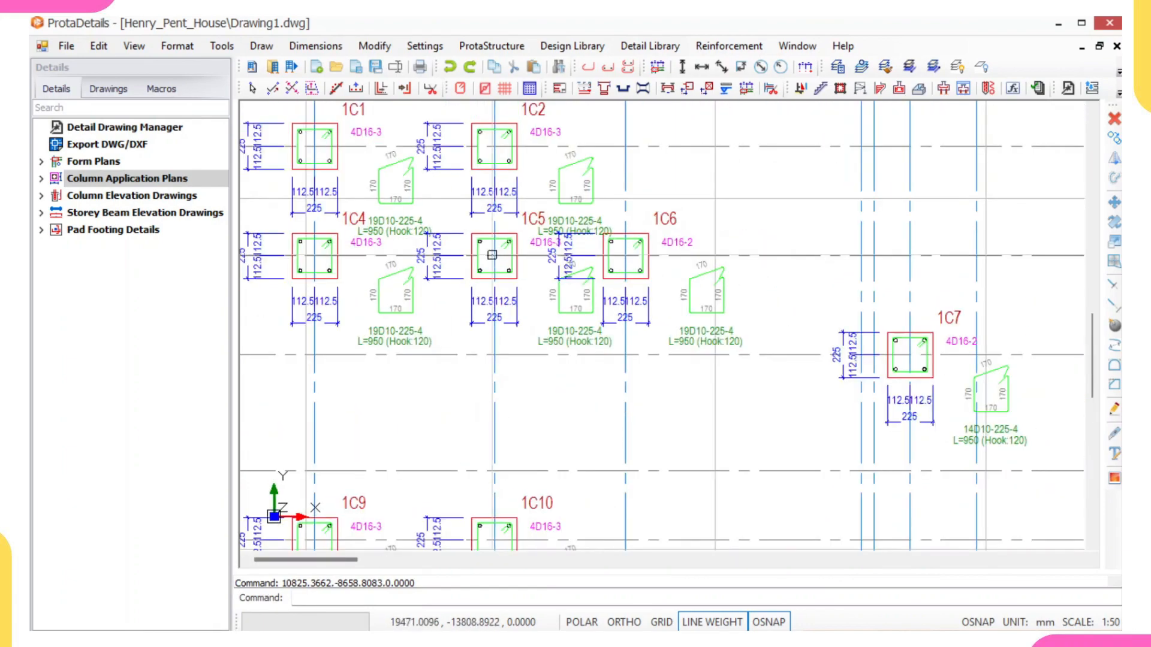
{"action": "scroll", "coordinate": [483, 290], "scroll_direction": "down", "scroll_amount": 6}
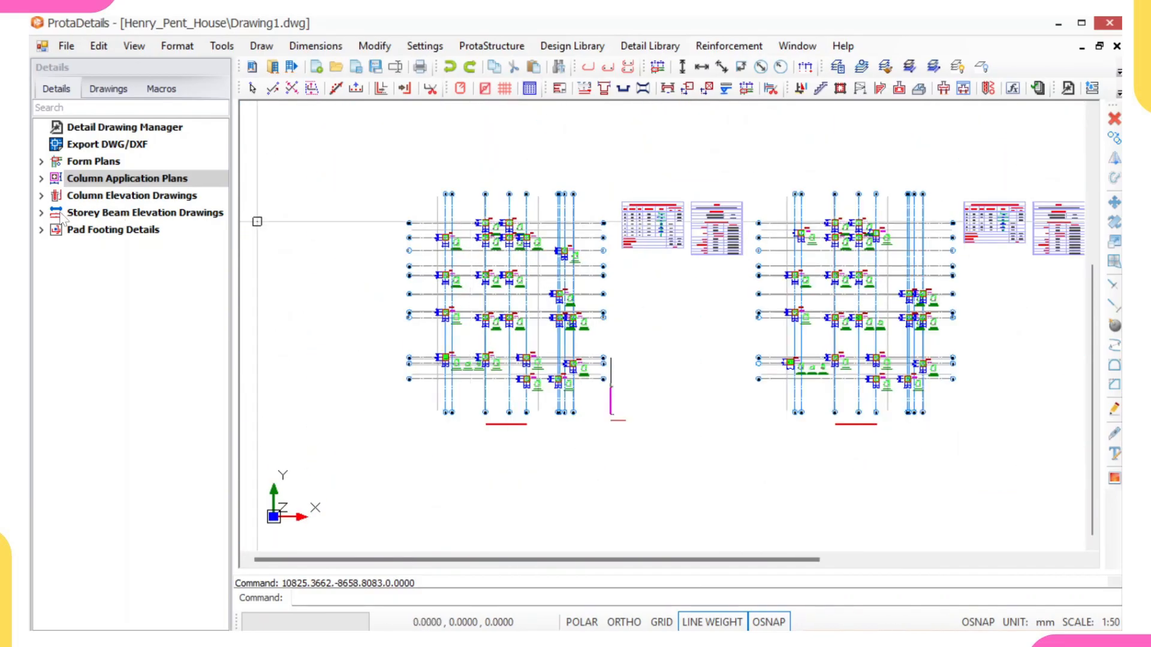
Draw the column elevations for all columns of storeys 1 to 3 at 1/20 scale and insert them below the column application plans
{"action": "left_click", "coordinate": [88, 196]}
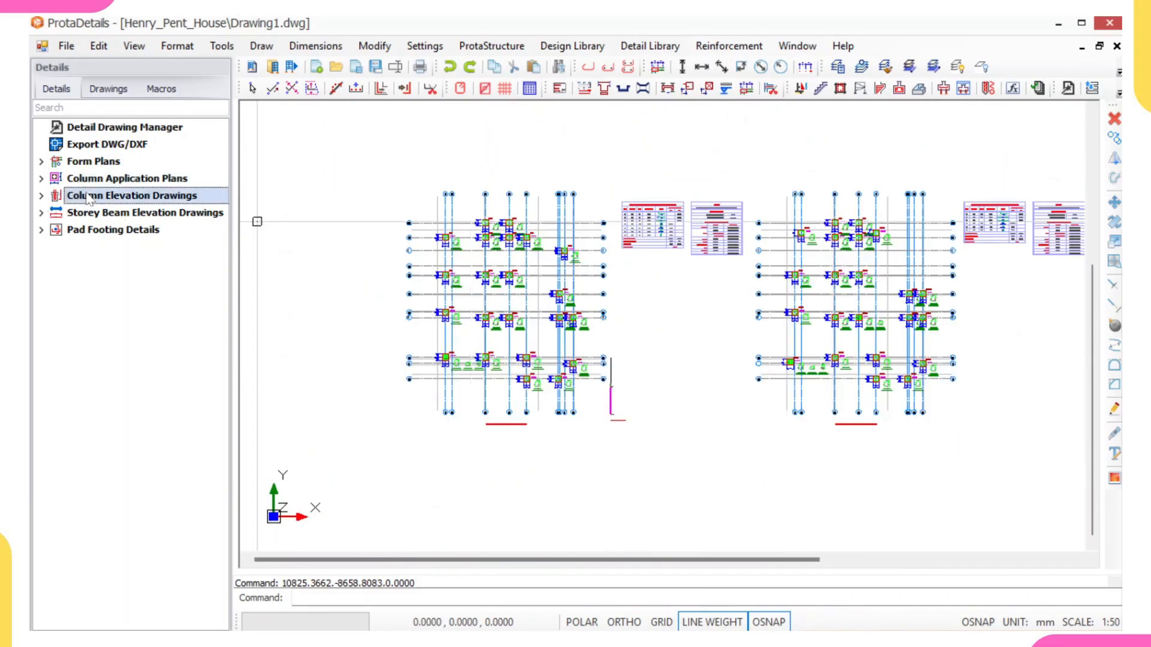
{"action": "right_click", "coordinate": [173, 201]}
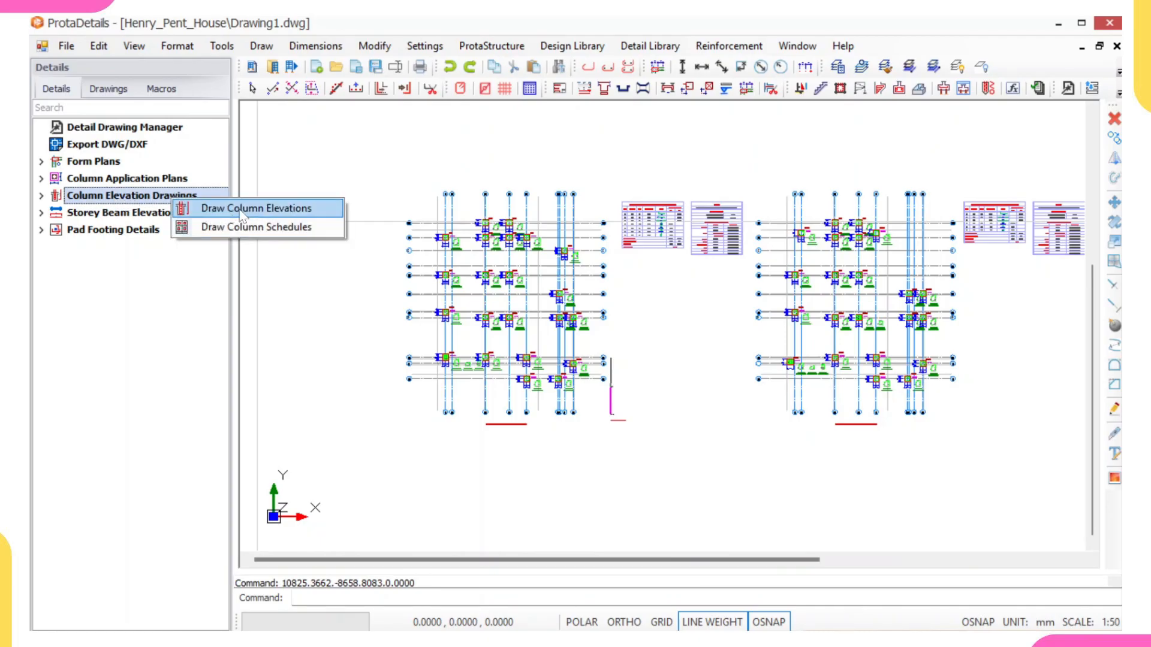
{"action": "left_click", "coordinate": [270, 211]}
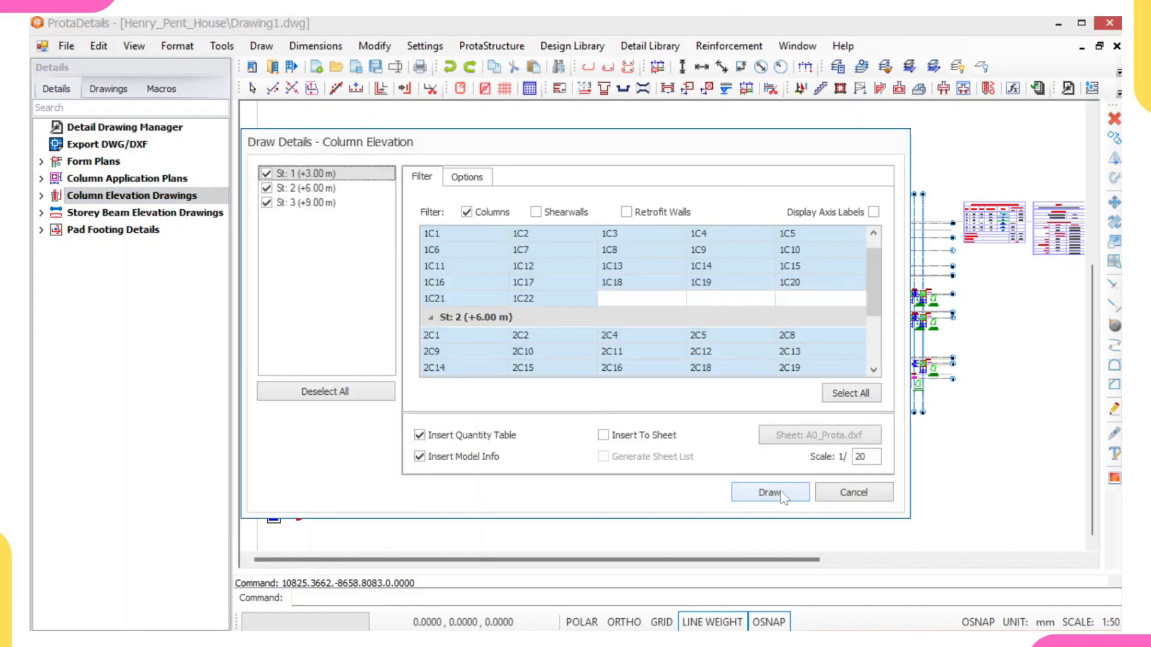
{"action": "left_click", "coordinate": [767, 491]}
{"action": "scroll", "coordinate": [695, 411], "scroll_direction": "down", "scroll_amount": 5}
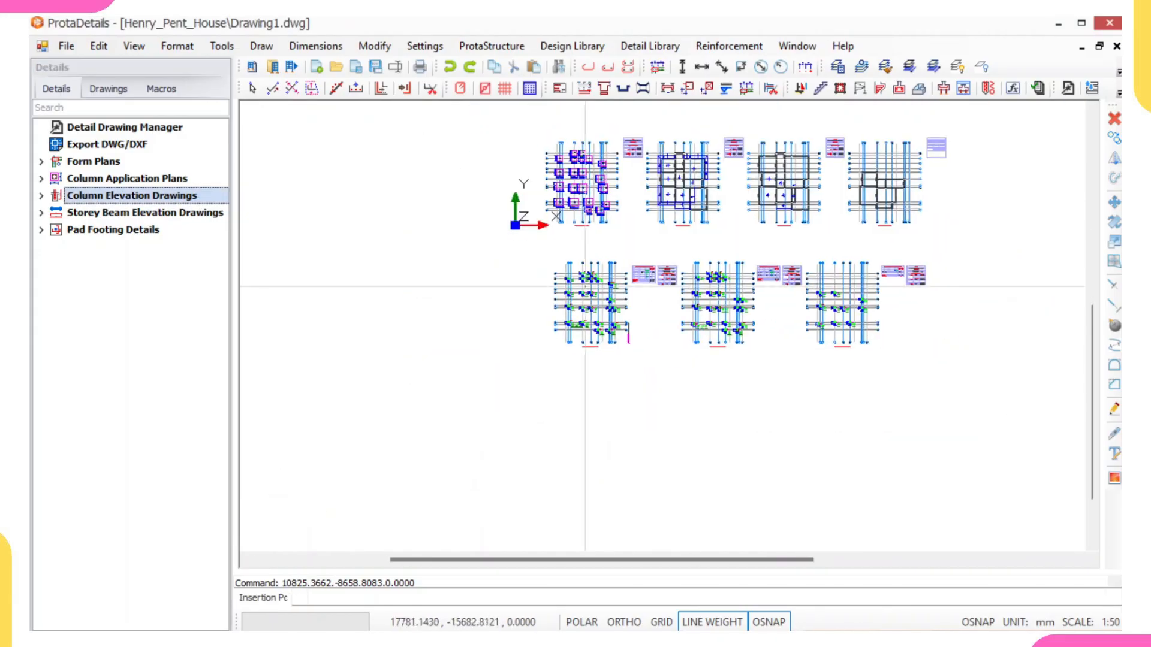
{"action": "left_click", "coordinate": [575, 399]}
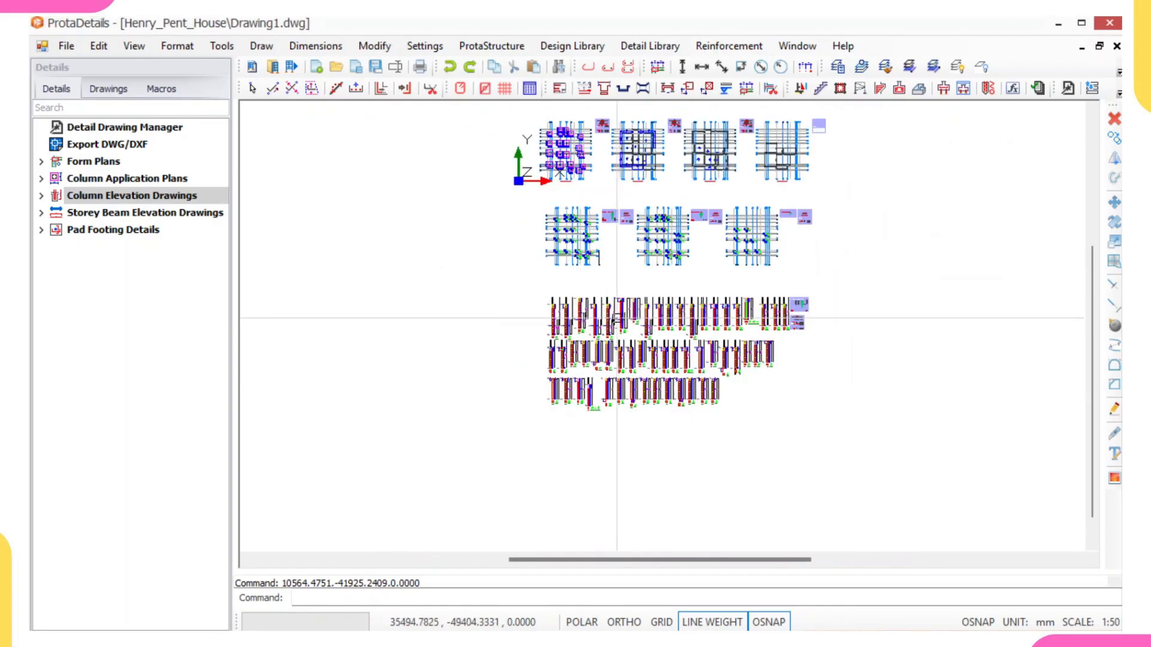
{"action": "scroll", "coordinate": [614, 293], "scroll_direction": "down", "scroll_amount": 3}
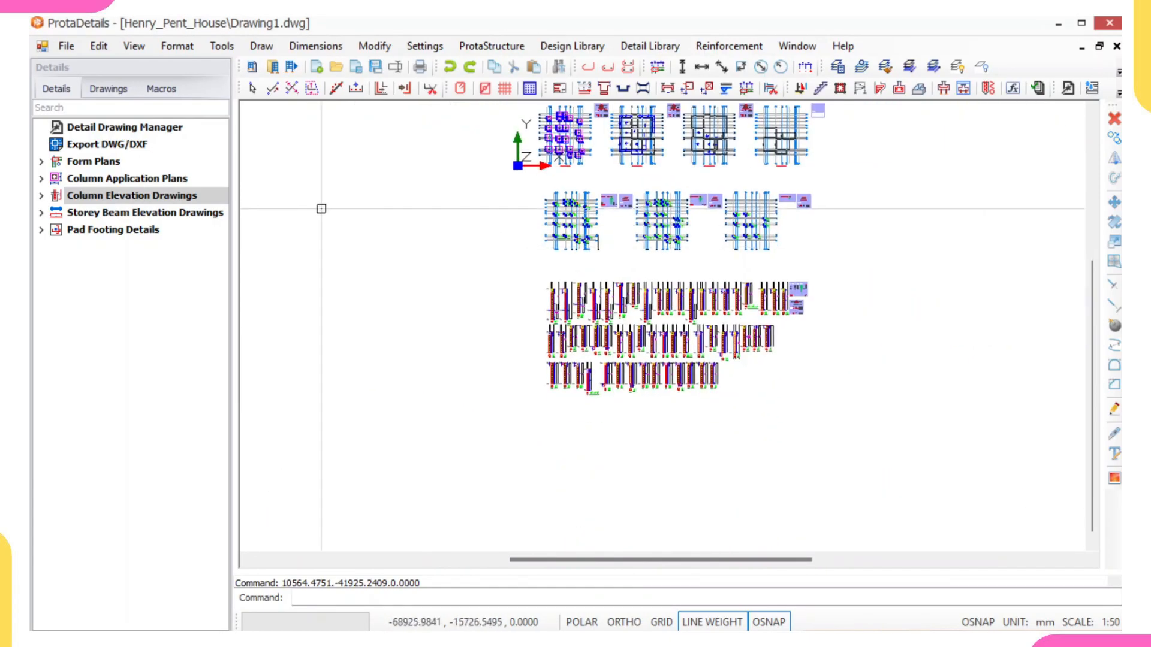
Draw the column schedule for all columns of storeys 1 to 3 at 1/20 scale and insert it below the column elevations
{"action": "right_click", "coordinate": [193, 200]}
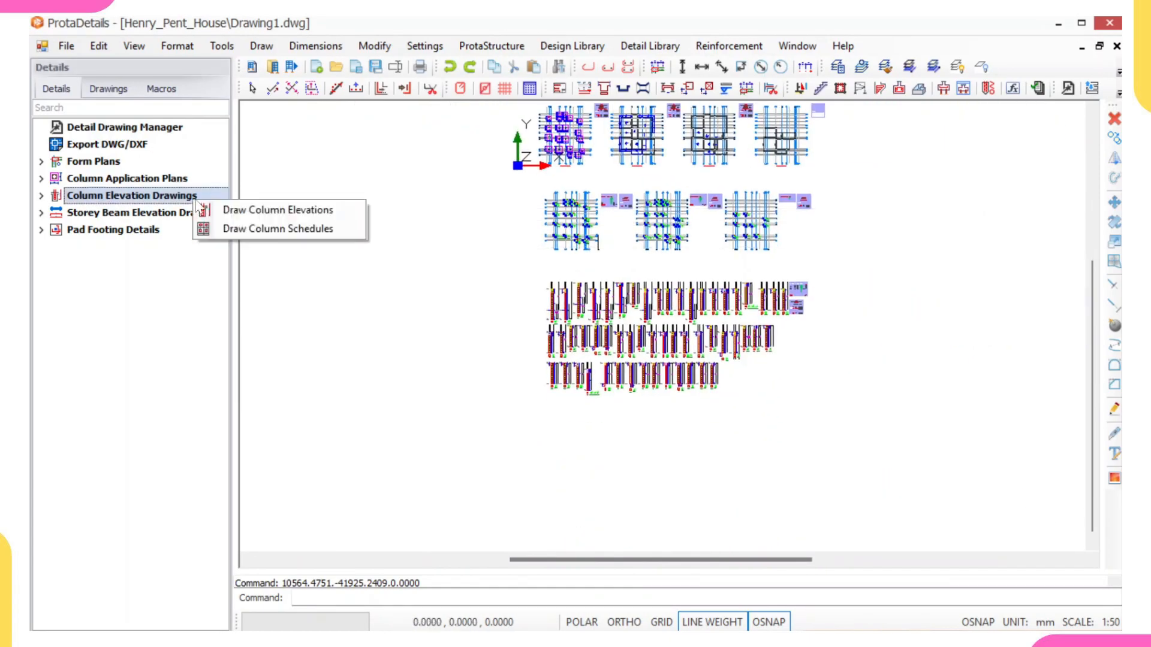
{"action": "left_click", "coordinate": [286, 233]}
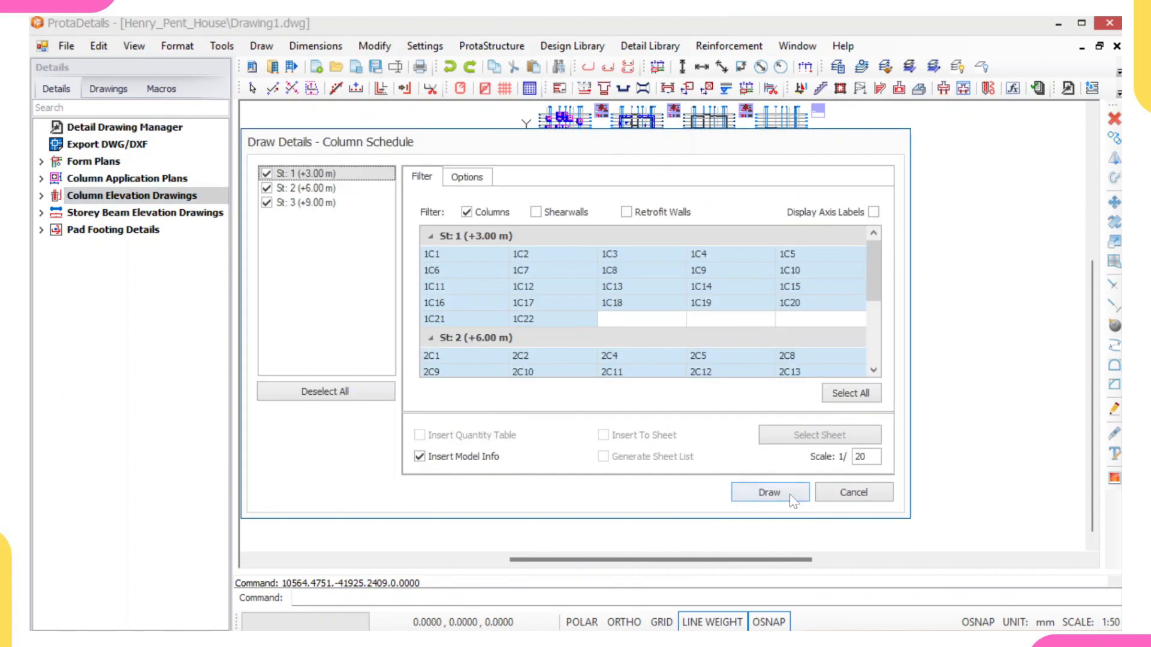
{"action": "left_click", "coordinate": [769, 492]}
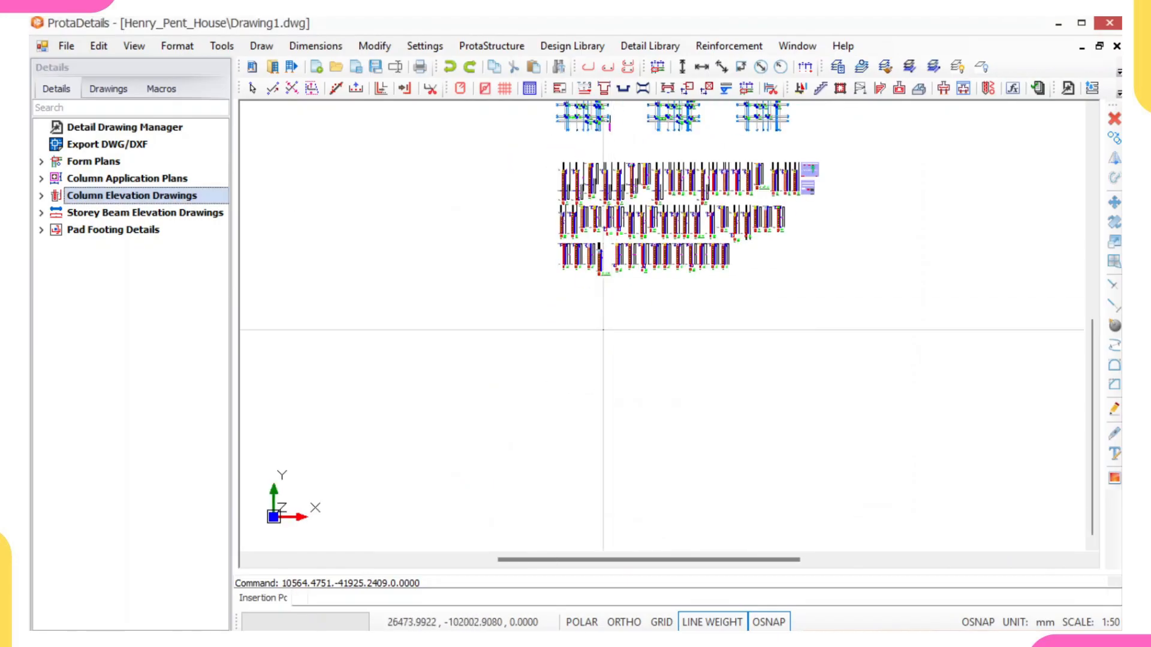
{"action": "left_click", "coordinate": [579, 331]}
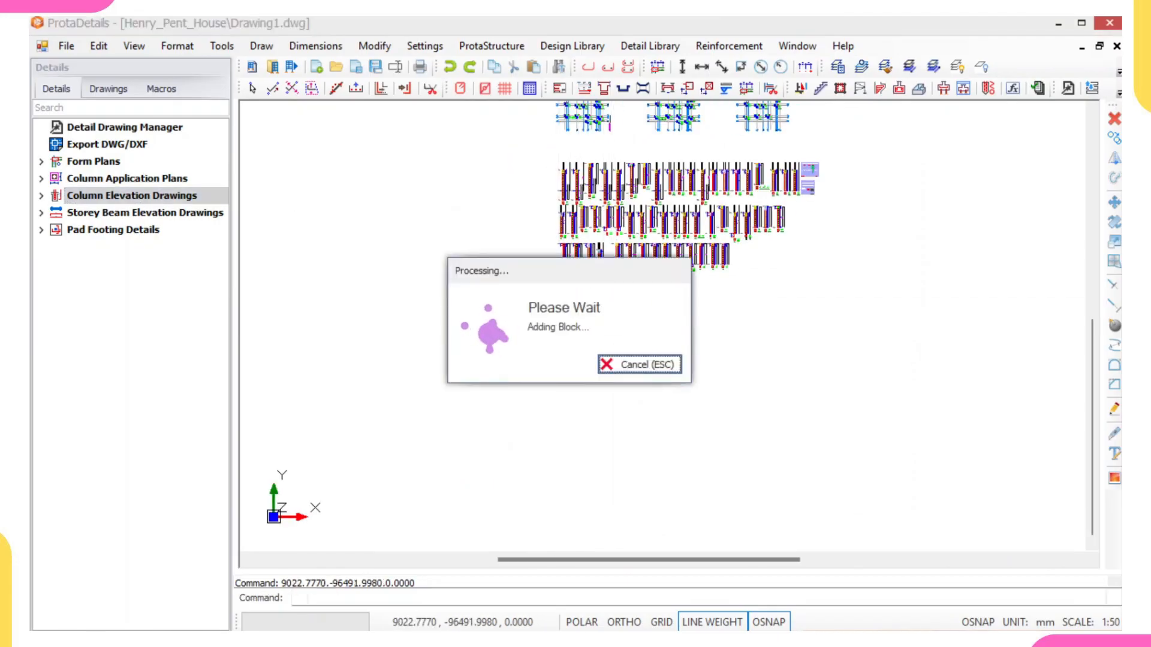
Examine the inserted column schedule and its placement relative to the column plans and elevations
{"action": "scroll", "coordinate": [576, 321], "scroll_direction": "up", "scroll_amount": 6}
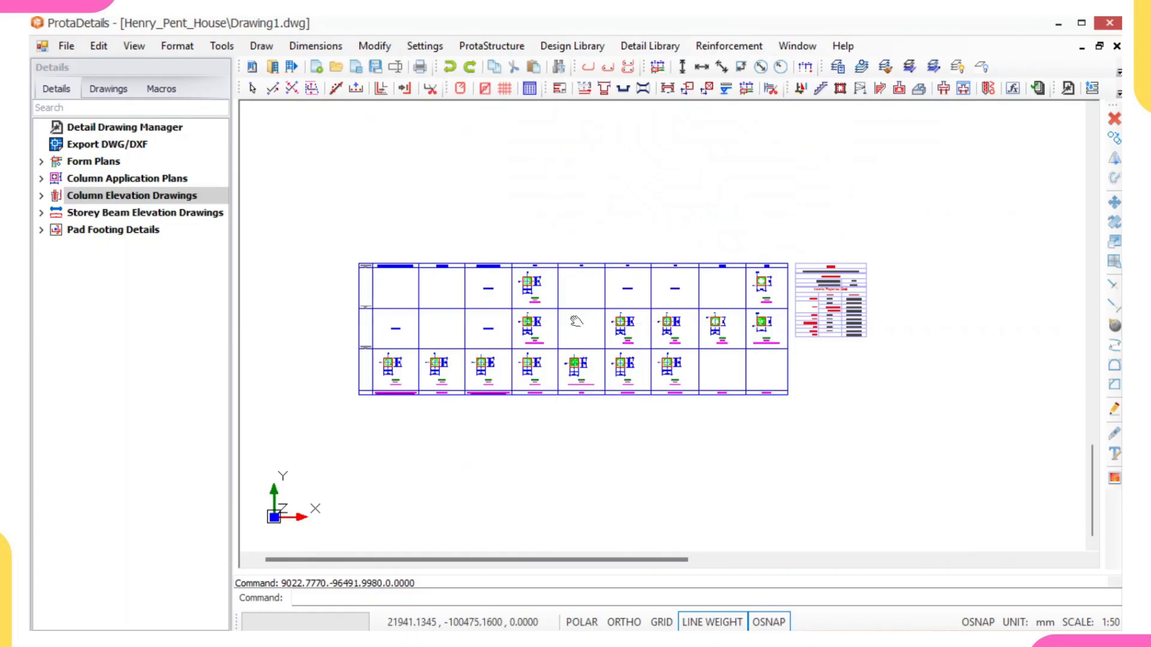
{"action": "scroll", "coordinate": [576, 324], "scroll_direction": "up", "scroll_amount": 4}
{"action": "scroll", "coordinate": [570, 332], "scroll_direction": "down", "scroll_amount": 6}
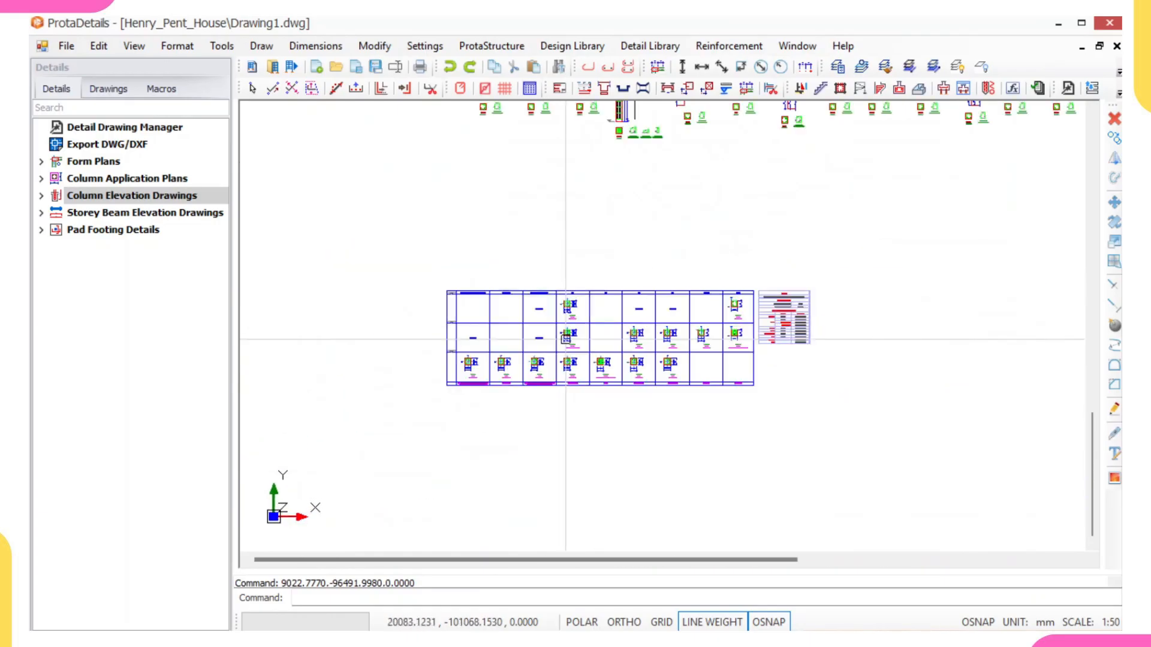
{"action": "scroll", "coordinate": [566, 339], "scroll_direction": "down", "scroll_amount": 5}
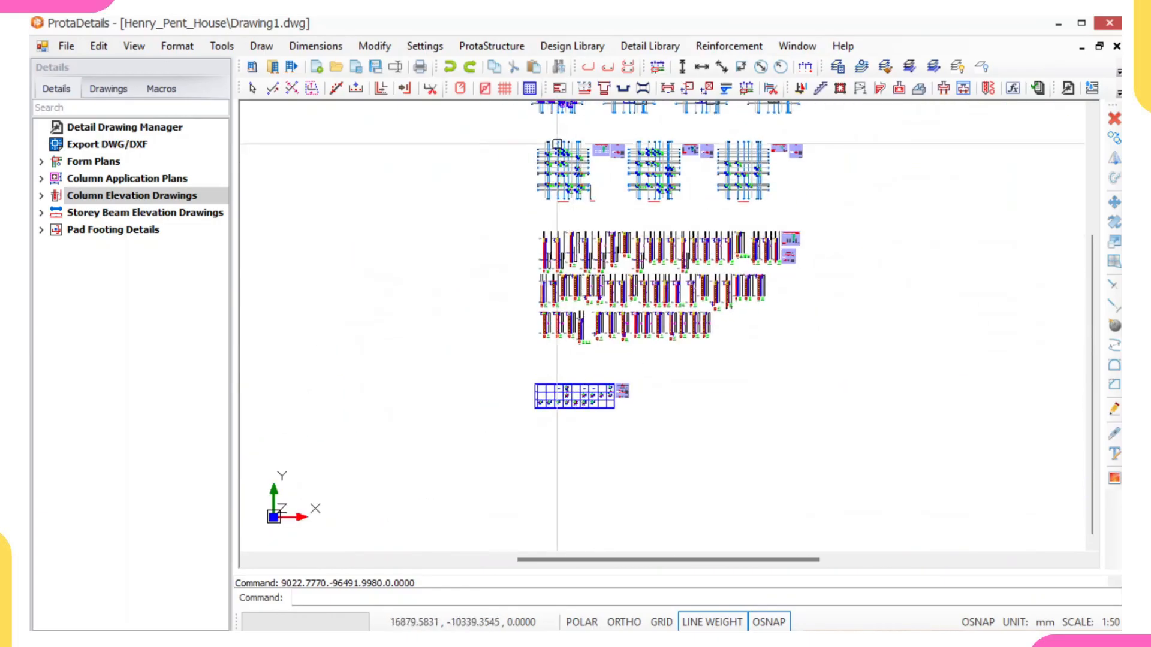
{"action": "scroll", "coordinate": [558, 145], "scroll_direction": "up", "scroll_amount": 1}
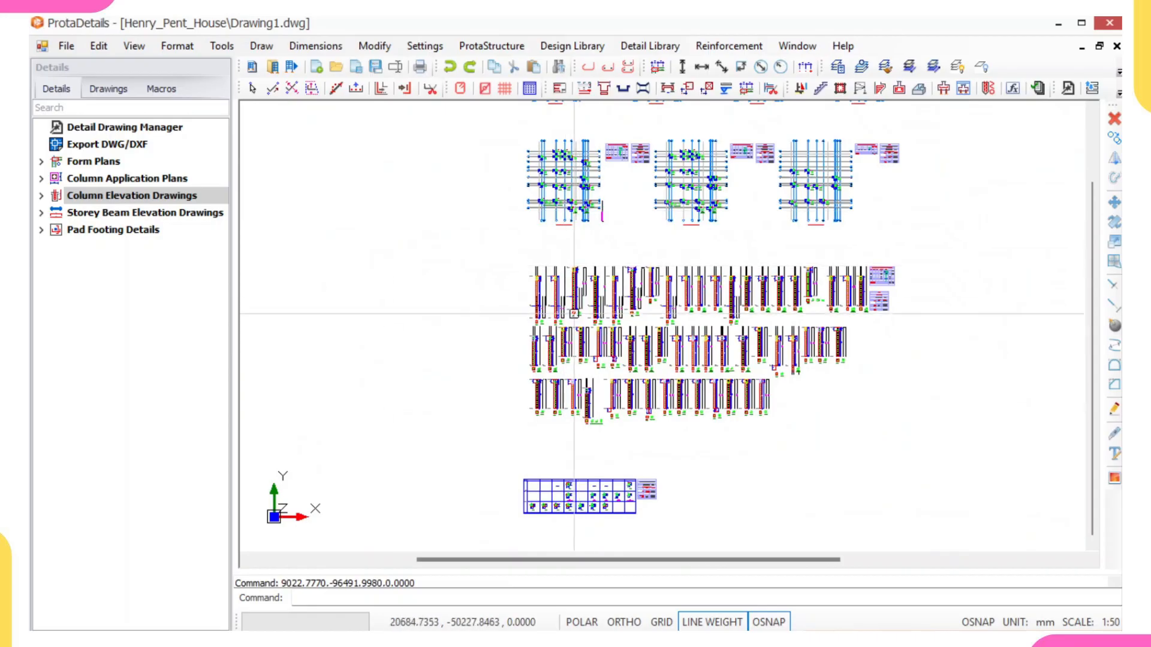
{"action": "middle_click_drag", "start_coordinate": [595, 428], "coordinate": [580, 336]}
{"action": "scroll", "coordinate": [605, 186], "scroll_direction": "down", "scroll_amount": 3}
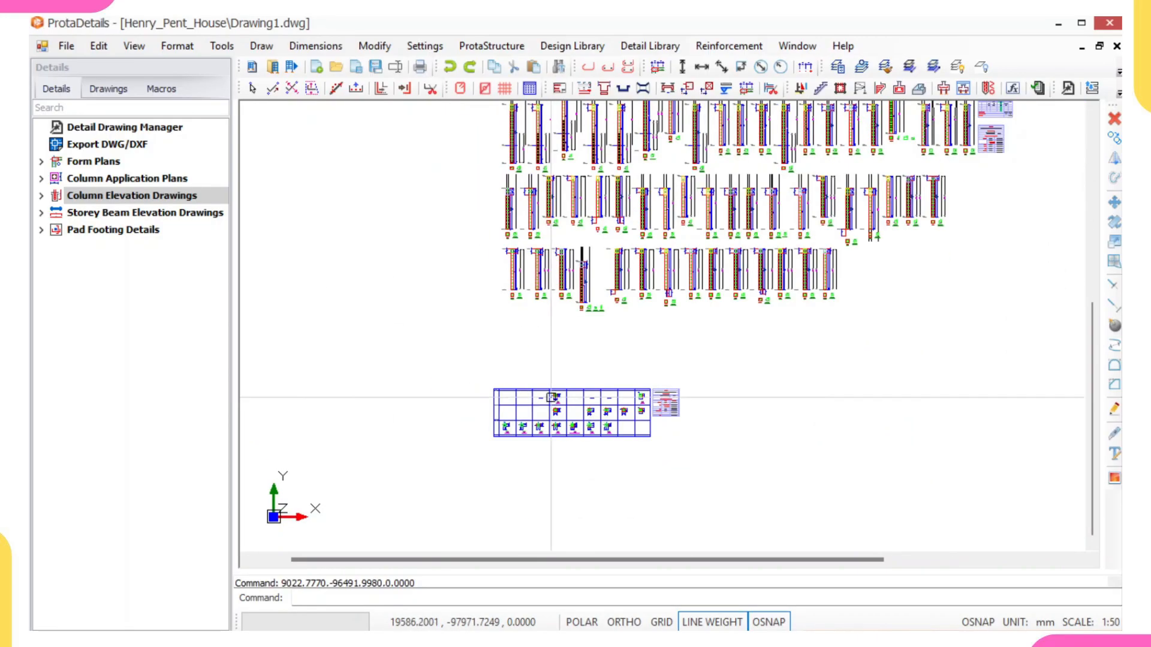
Draw all storey 1 beam elevations at 1/25 scale, with quantity table and model info, and insert them below the column schedule
{"action": "left_click", "coordinate": [97, 216]}
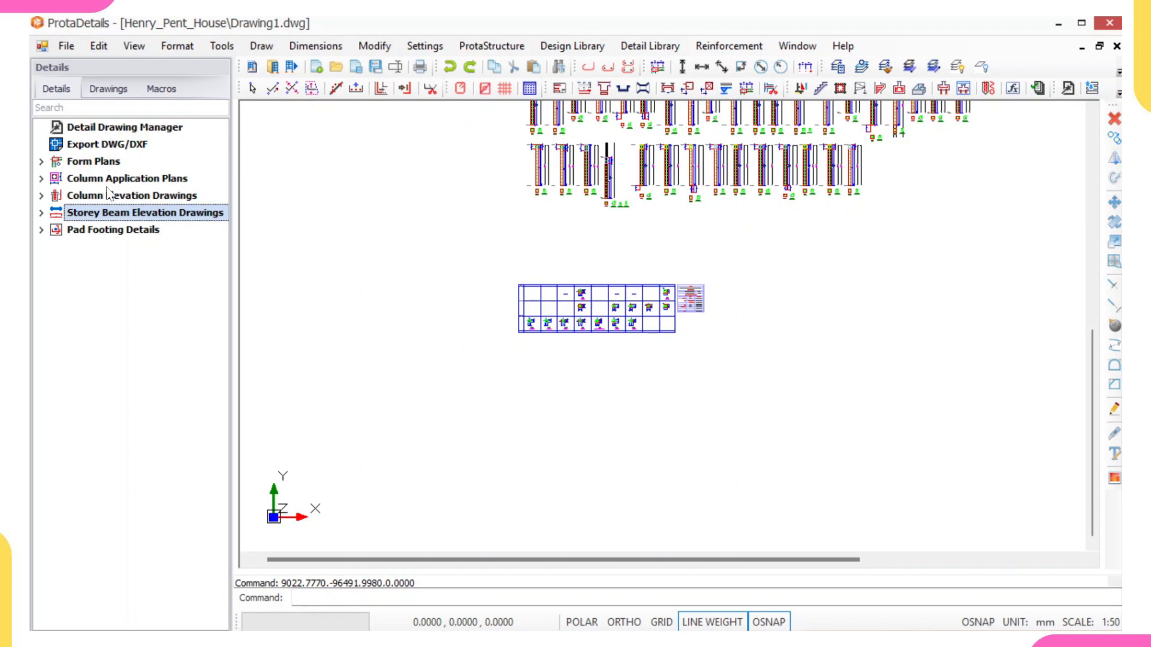
{"action": "left_click", "coordinate": [41, 213]}
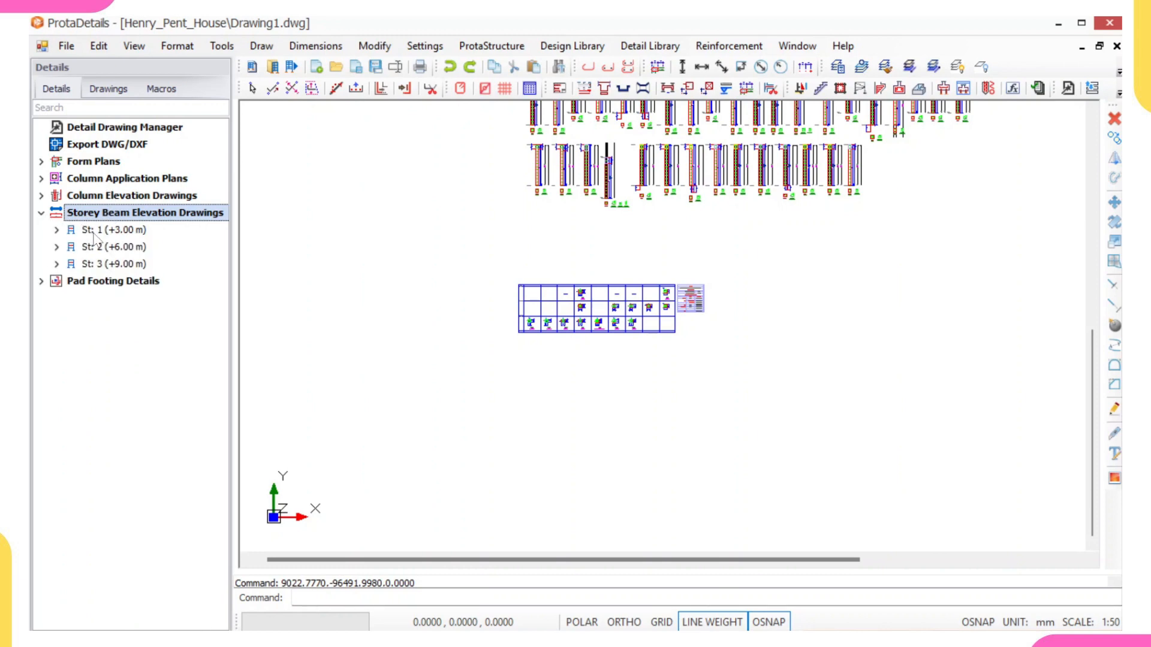
{"action": "left_click", "coordinate": [94, 234]}
{"action": "right_click", "coordinate": [95, 234]}
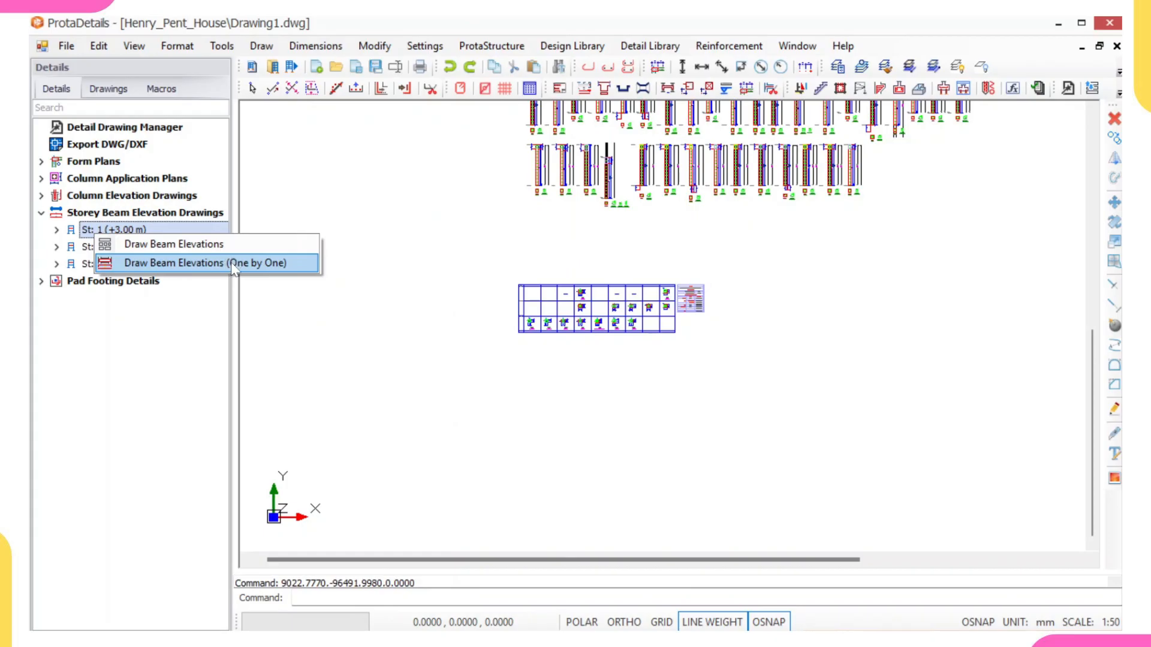
{"action": "left_click", "coordinate": [188, 246]}
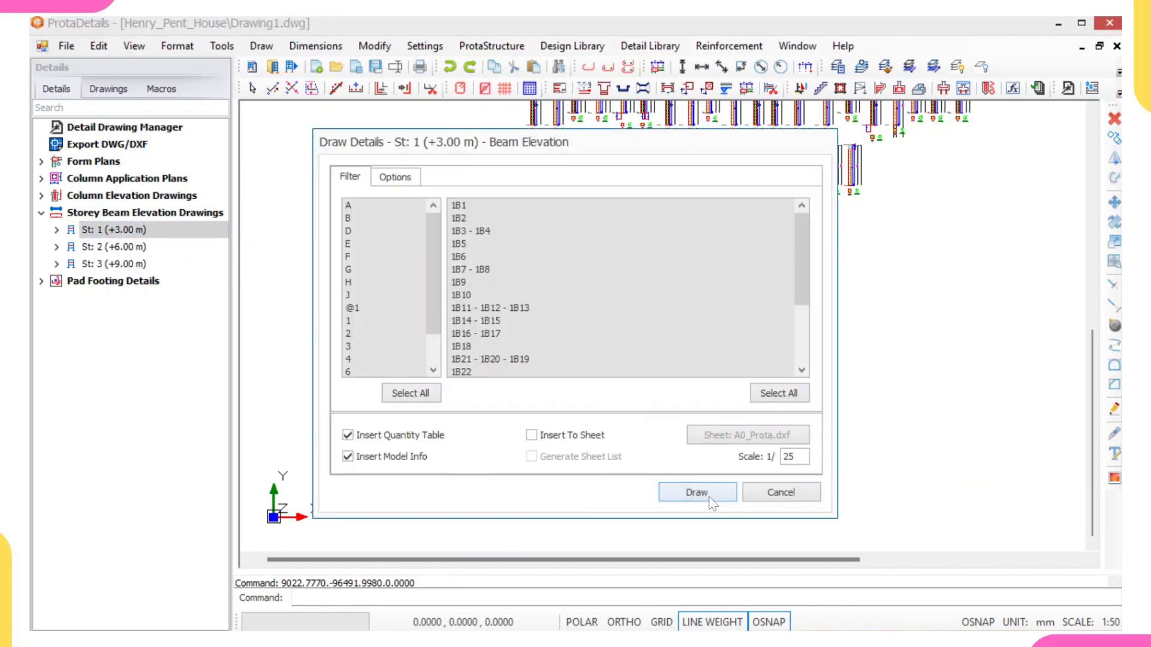
{"action": "left_click", "coordinate": [696, 492]}
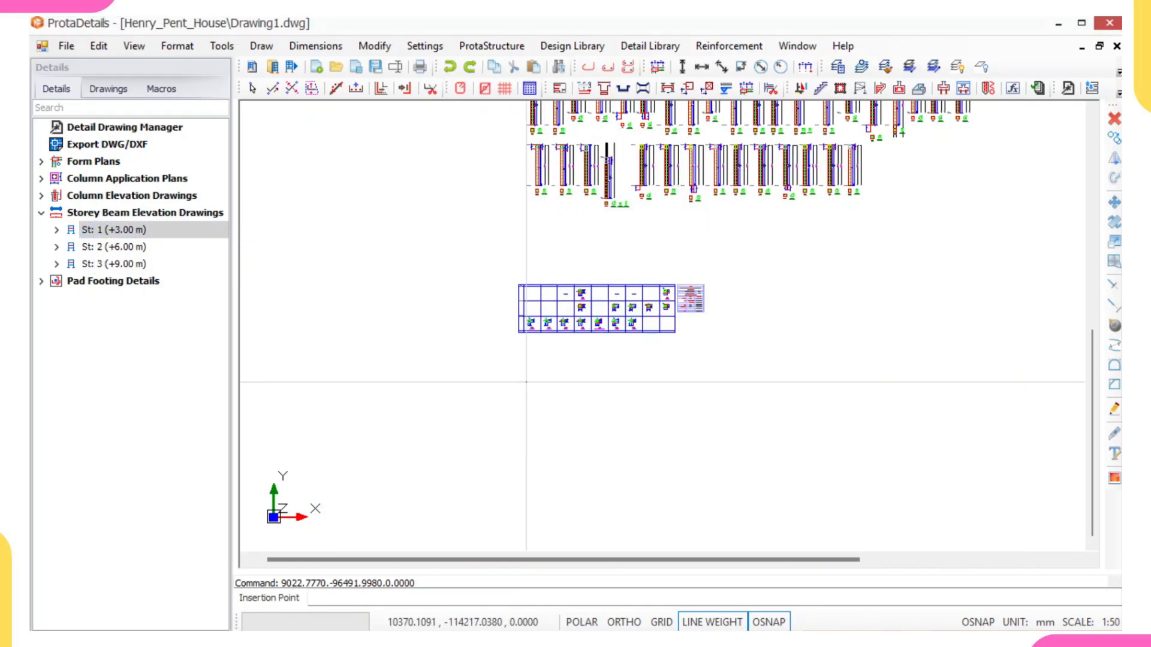
{"action": "left_click", "coordinate": [539, 409]}
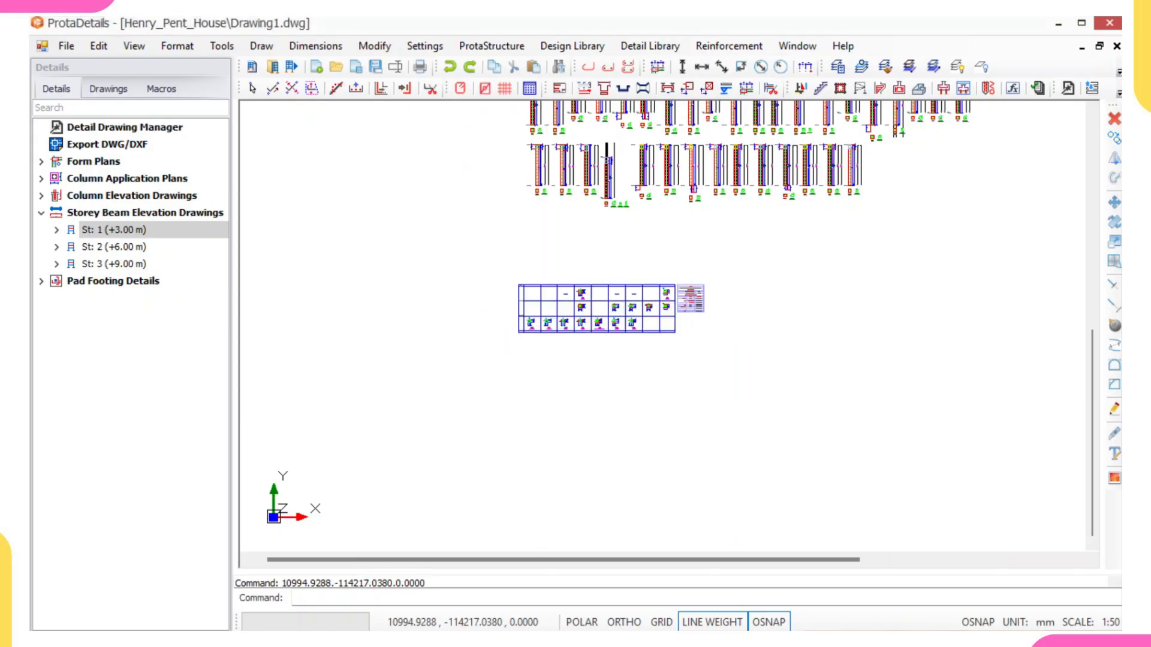
Draw all storey 2 beam elevations at 1/25 scale and insert them to the right of the storey 1 beam elevations
{"action": "scroll", "coordinate": [257, 159], "scroll_direction": "down", "scroll_amount": 2}
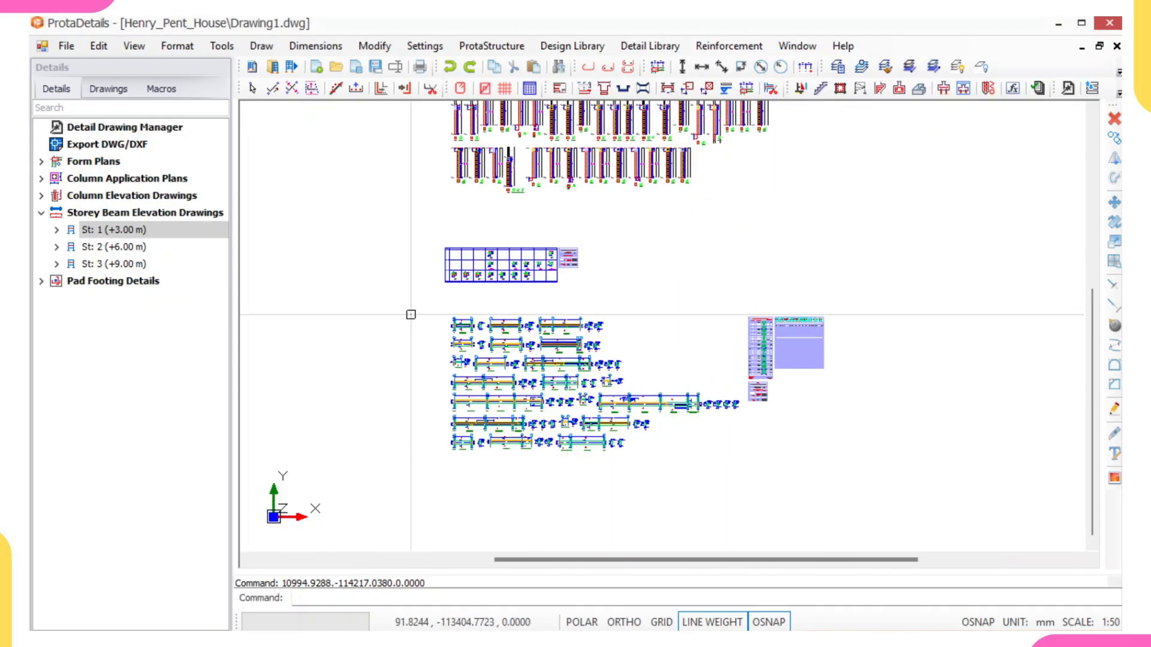
{"action": "middle_click_drag", "start_coordinate": [484, 439], "coordinate": [476, 361]}
{"action": "right_click", "coordinate": [99, 248]}
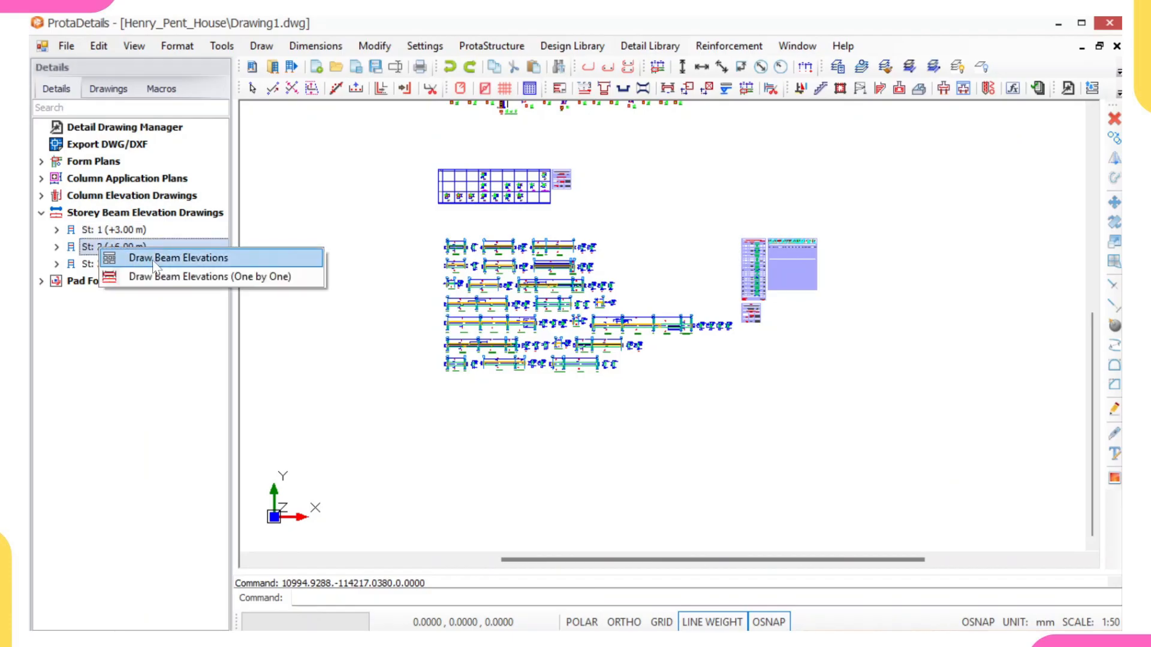
{"action": "left_click", "coordinate": [154, 262]}
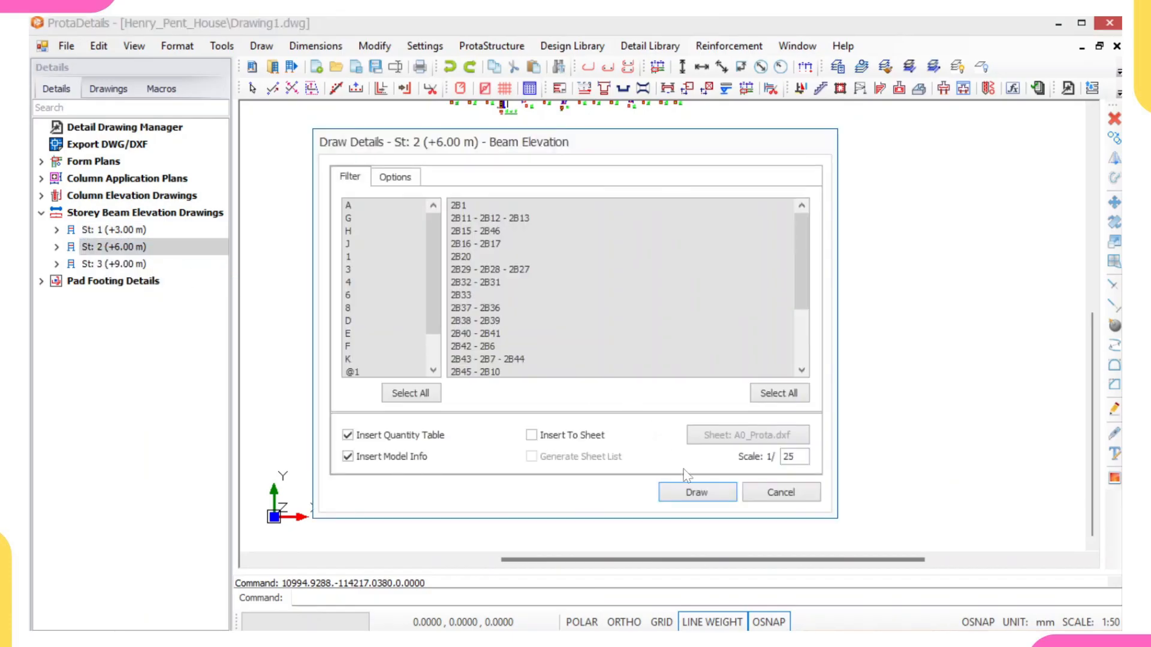
{"action": "left_click", "coordinate": [696, 493]}
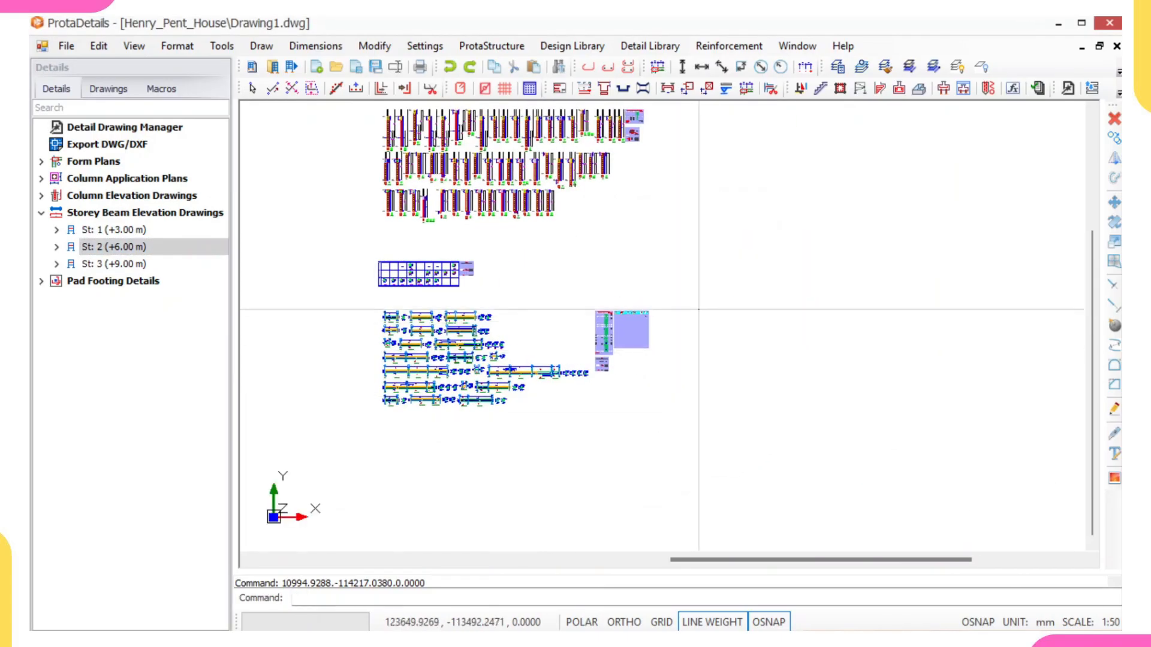
{"action": "left_click", "coordinate": [697, 302]}
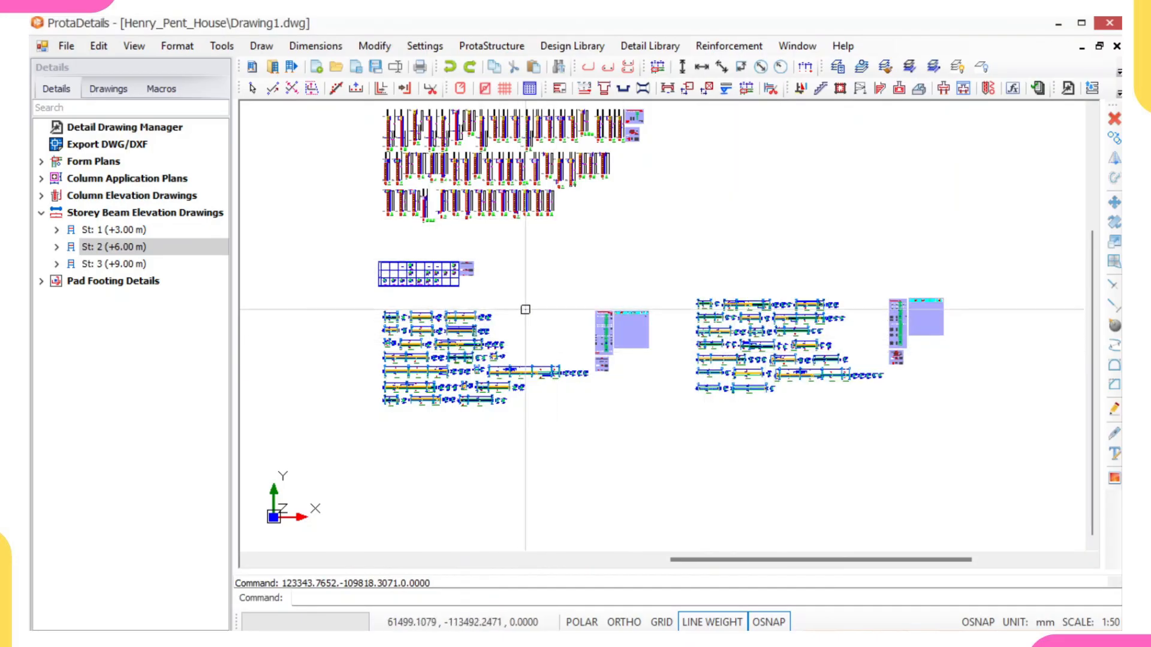
Draw all storey 3 beam elevations at 1/25 scale and insert them to the right of the storey 2 beam elevations
{"action": "left_click", "coordinate": [94, 267]}
{"action": "right_click", "coordinate": [96, 270]}
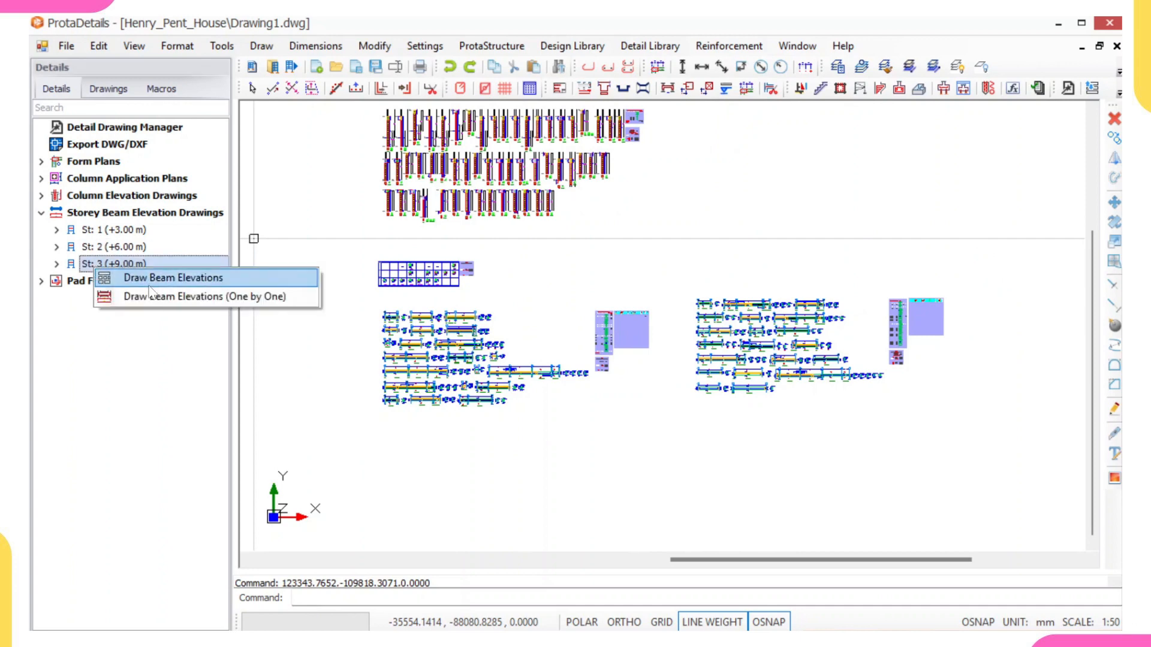
{"action": "left_click", "coordinate": [207, 277]}
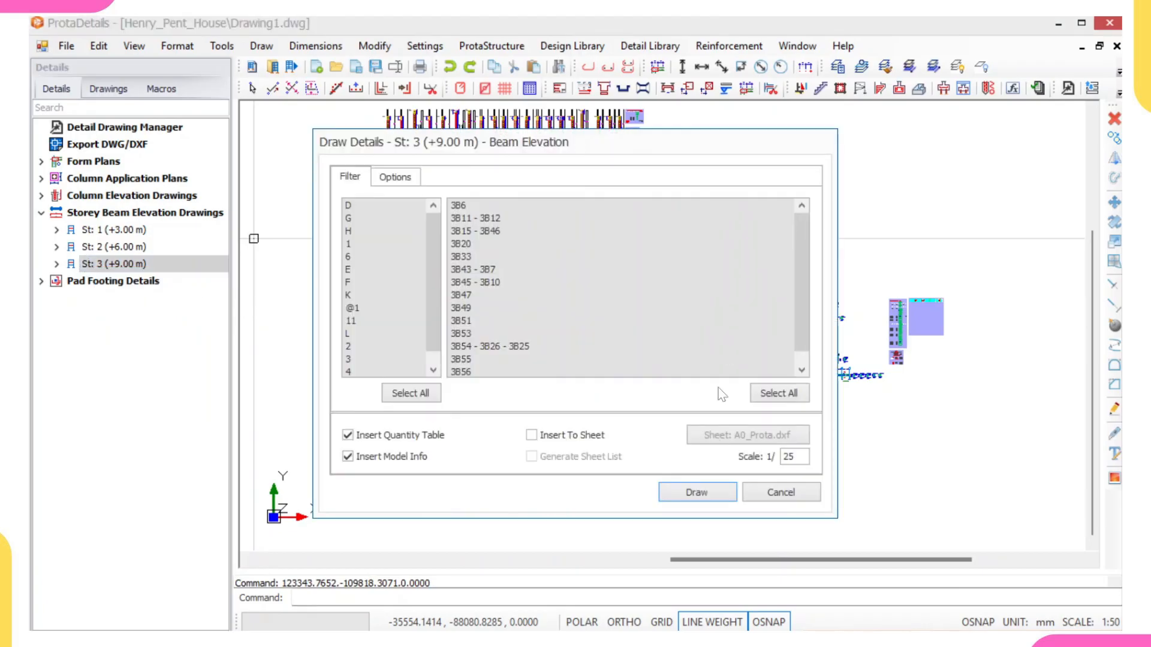
{"action": "left_click", "coordinate": [707, 497]}
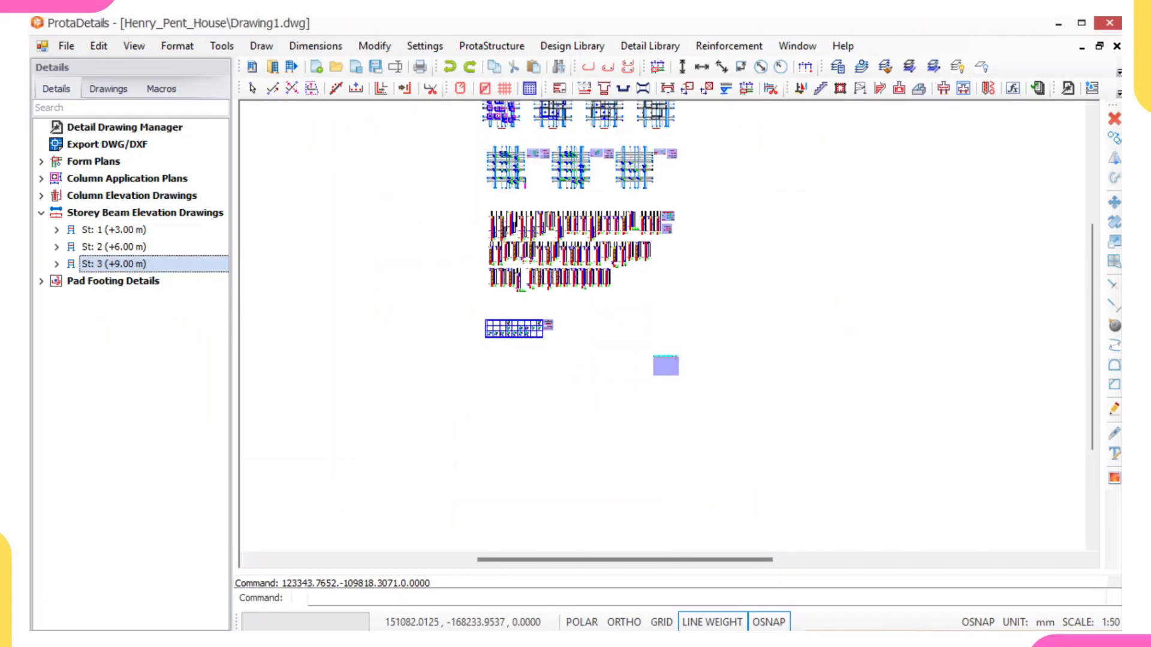
{"action": "scroll", "coordinate": [777, 404], "scroll_direction": "up", "scroll_amount": 2}
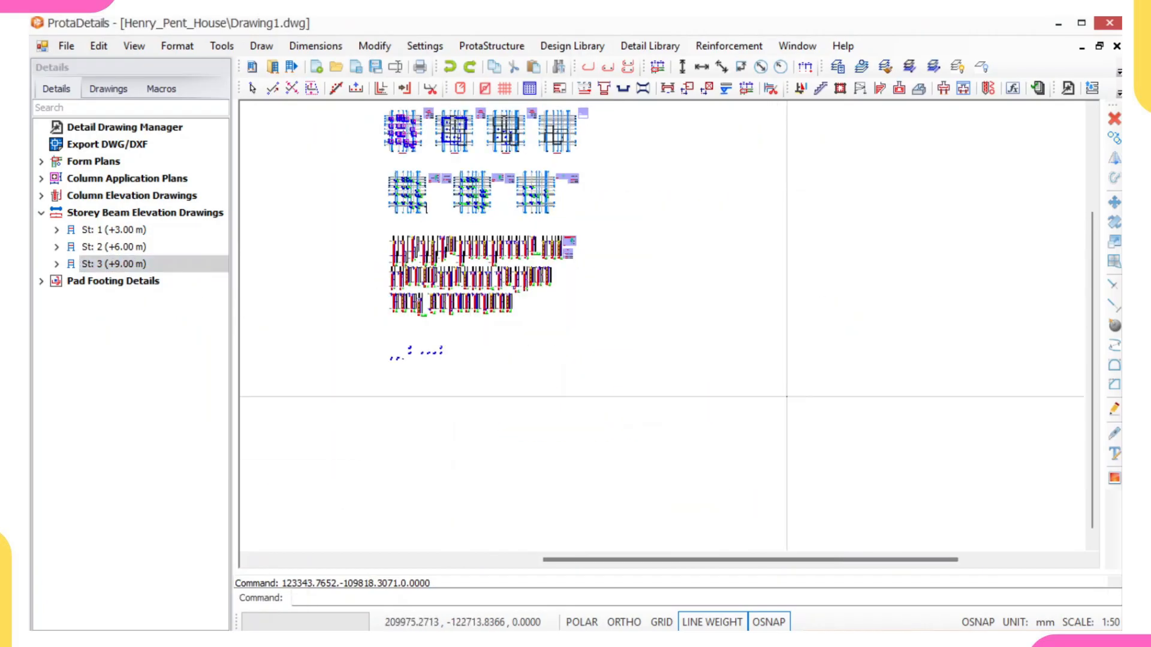
{"action": "left_click", "coordinate": [845, 365]}
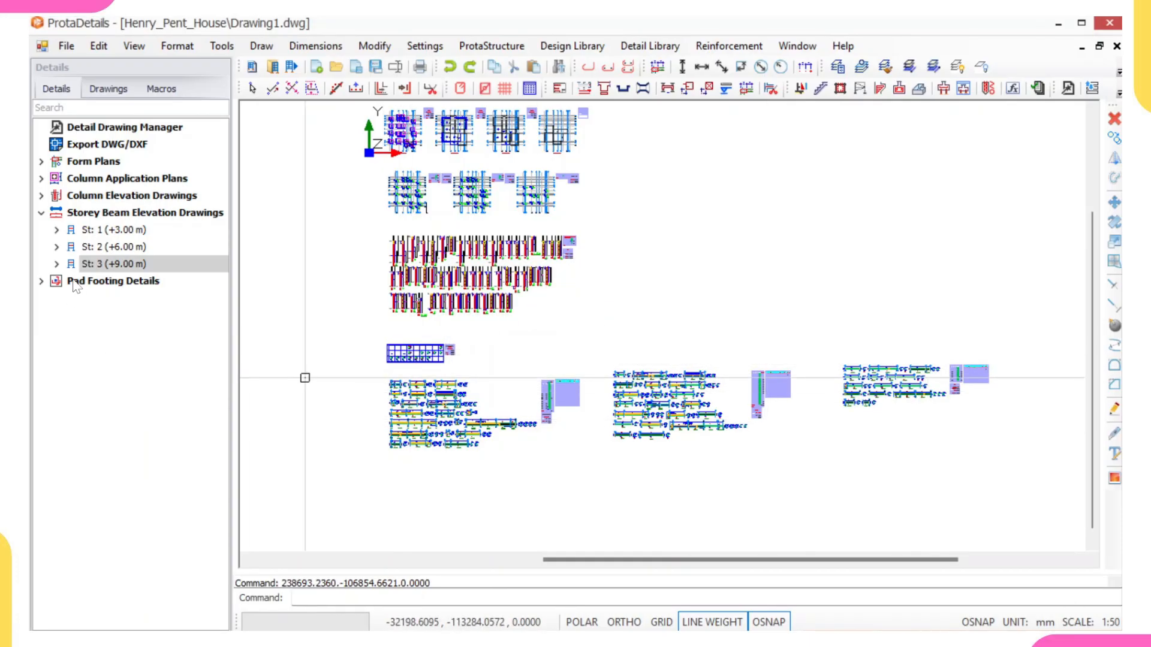
Draw the pad footing details at 1/25 scale, with quantity table and model info, and insert them below the storey 1 beam elevations
{"action": "left_click", "coordinate": [41, 281]}
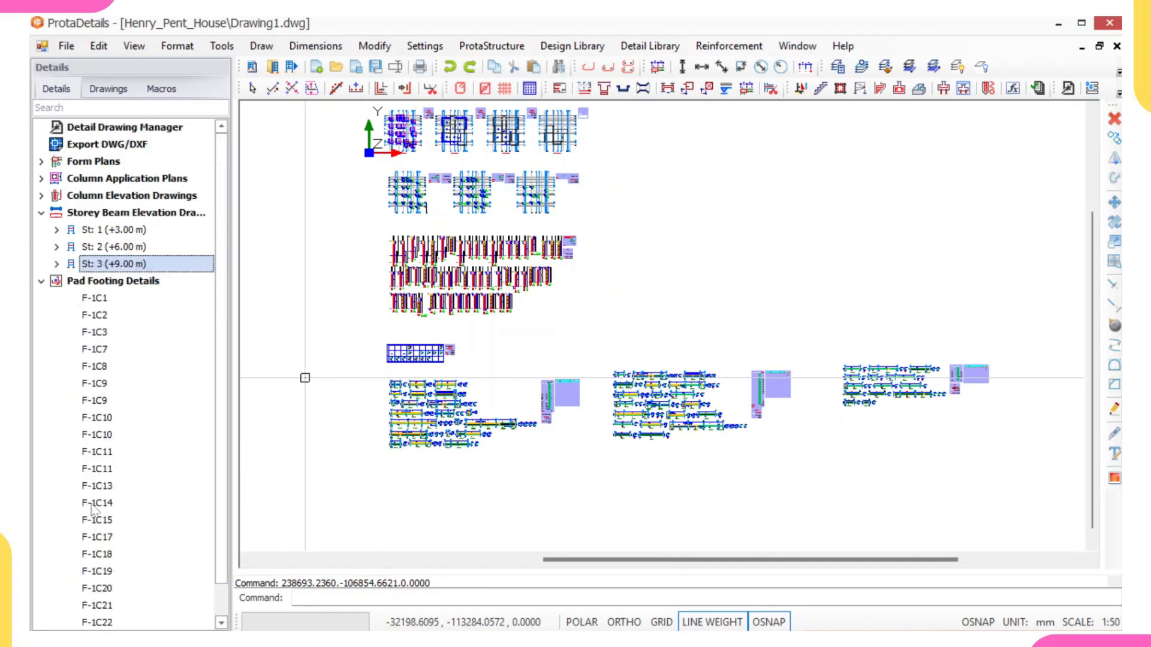
{"action": "left_click", "coordinate": [41, 280]}
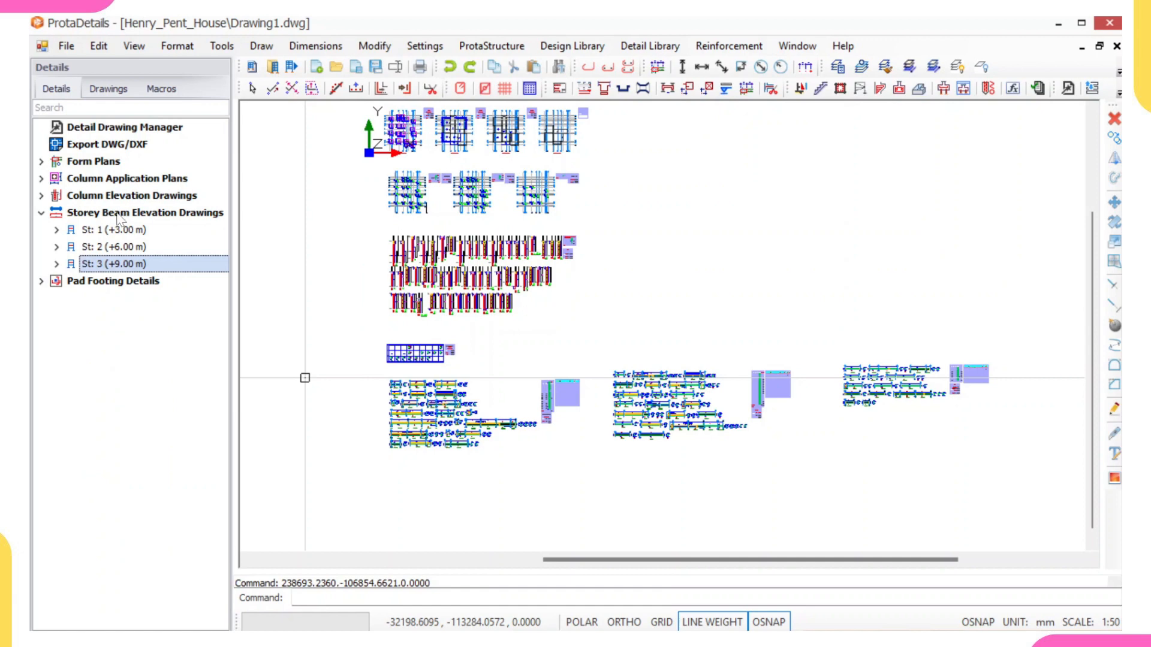
{"action": "left_click", "coordinate": [108, 282]}
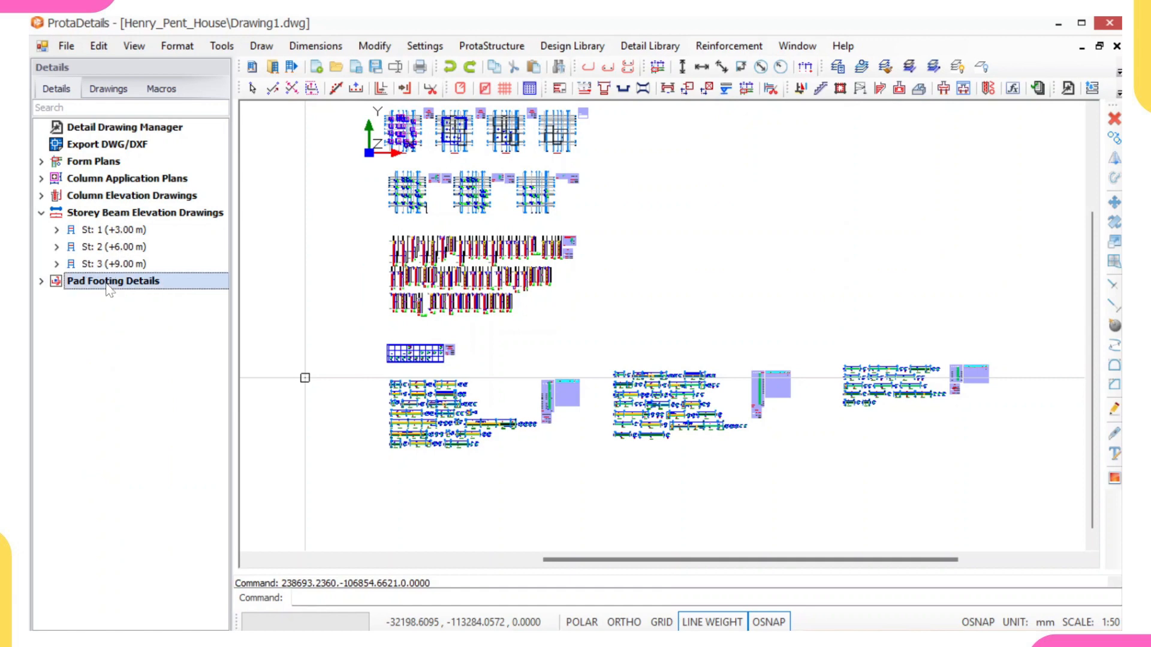
{"action": "right_click", "coordinate": [109, 288]}
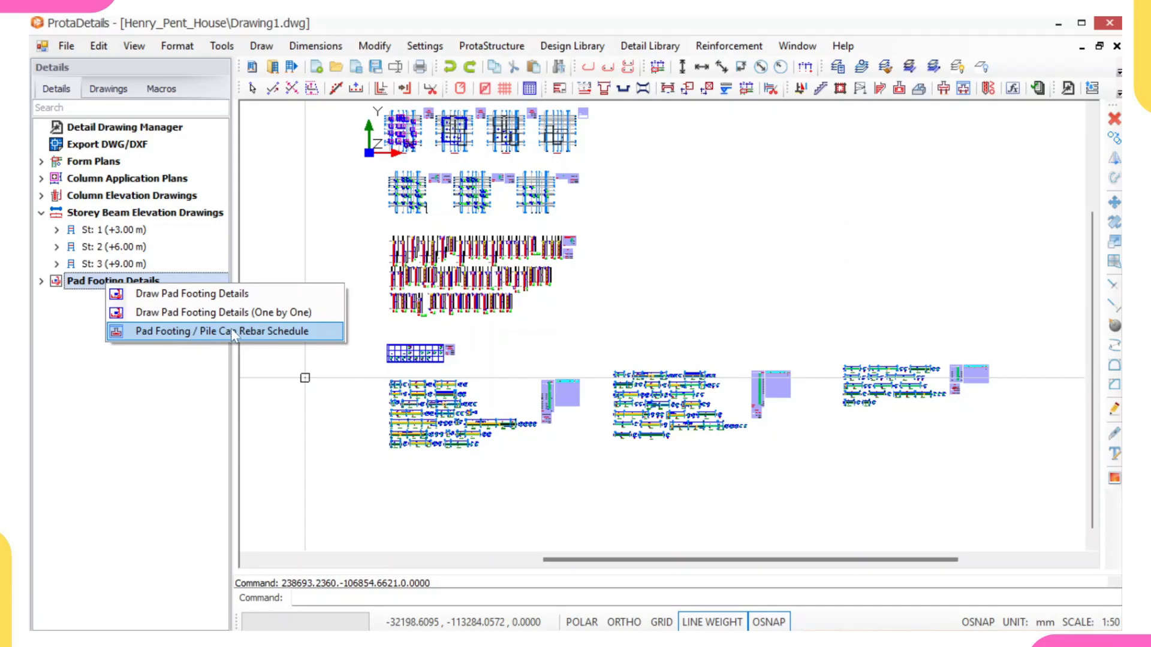
{"action": "left_click", "coordinate": [211, 294]}
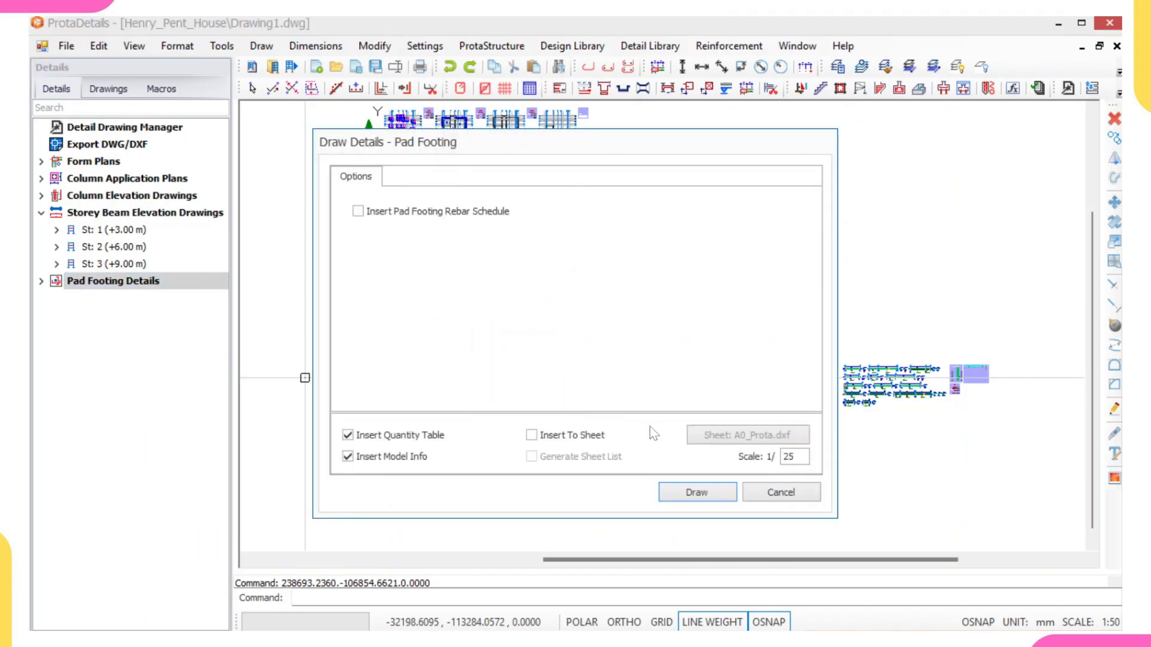
{"action": "left_click", "coordinate": [681, 489]}
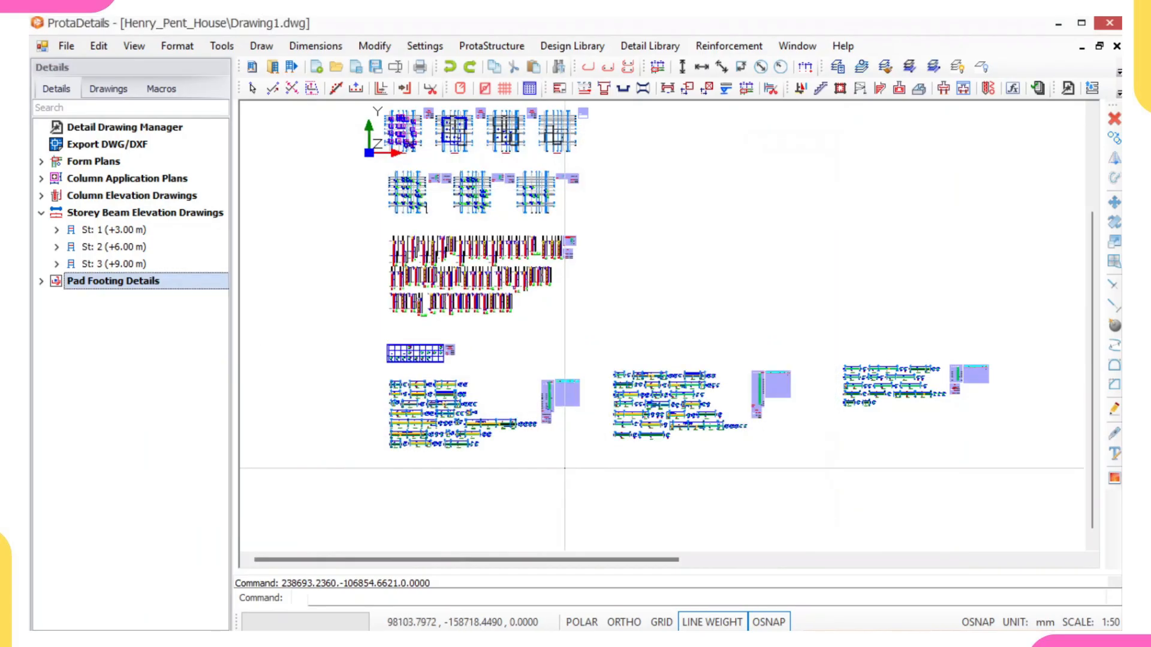
{"action": "middle_click_drag", "start_coordinate": [515, 356], "coordinate": [521, 335]}
{"action": "left_click", "coordinate": [435, 351]}
{"action": "scroll", "coordinate": [438, 342], "scroll_direction": "up", "scroll_amount": 2}
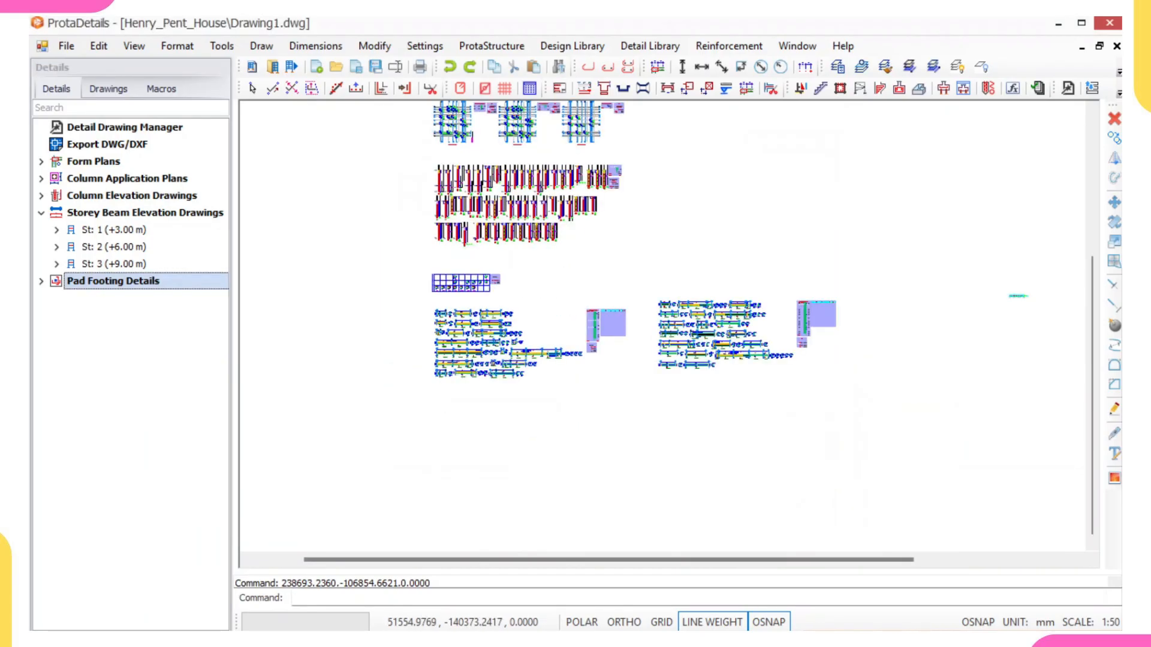
{"action": "left_click", "coordinate": [439, 424]}
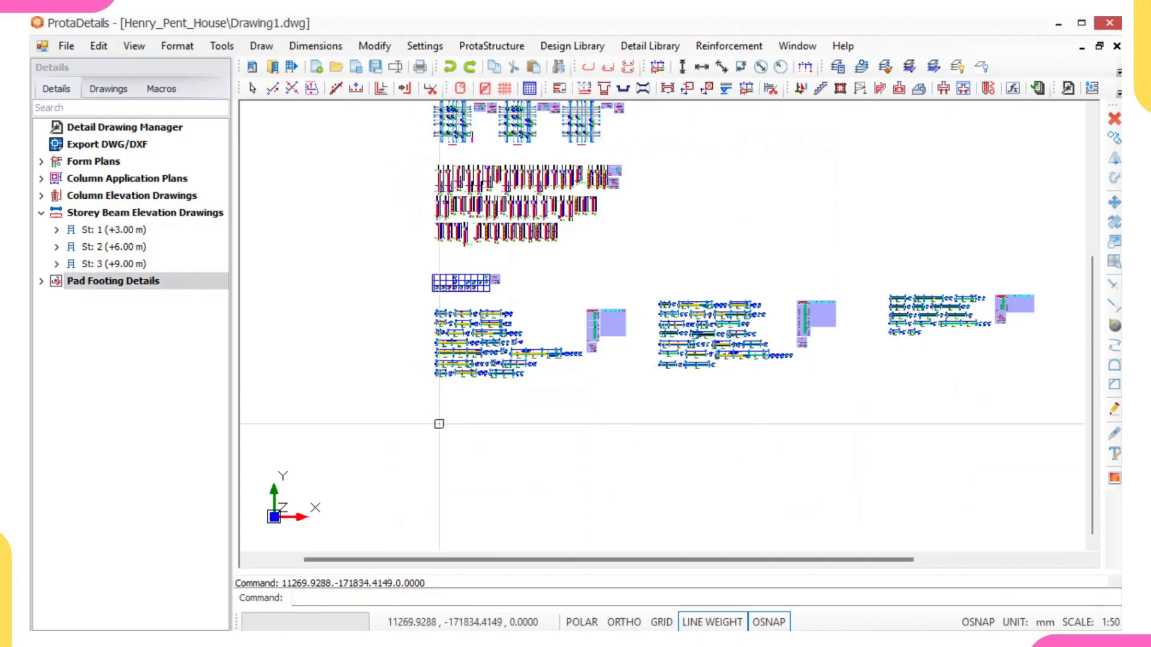
Examine the plans and sections in the inserted row of pad footing details
{"action": "scroll", "coordinate": [429, 359], "scroll_direction": "up", "scroll_amount": 5}
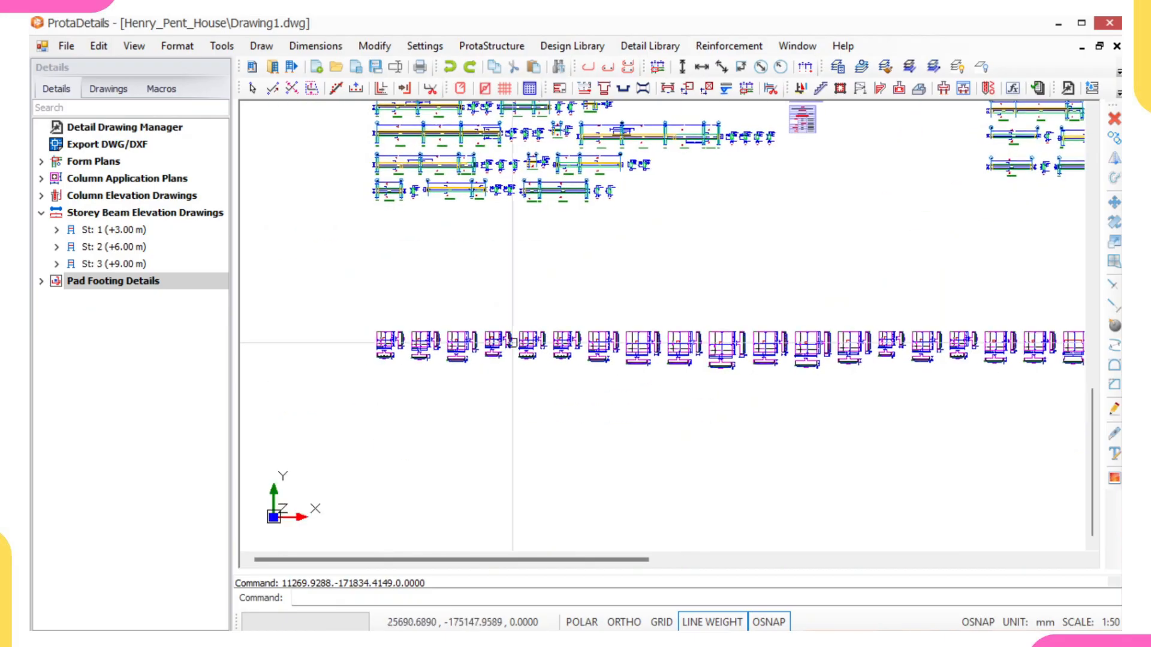
{"action": "scroll", "coordinate": [347, 354], "scroll_direction": "up", "scroll_amount": 1}
{"action": "middle_click_drag", "start_coordinate": [352, 351], "coordinate": [403, 338]}
{"action": "scroll", "coordinate": [393, 336], "scroll_direction": "up", "scroll_amount": 2}
{"action": "scroll", "coordinate": [393, 335], "scroll_direction": "down", "scroll_amount": 4}
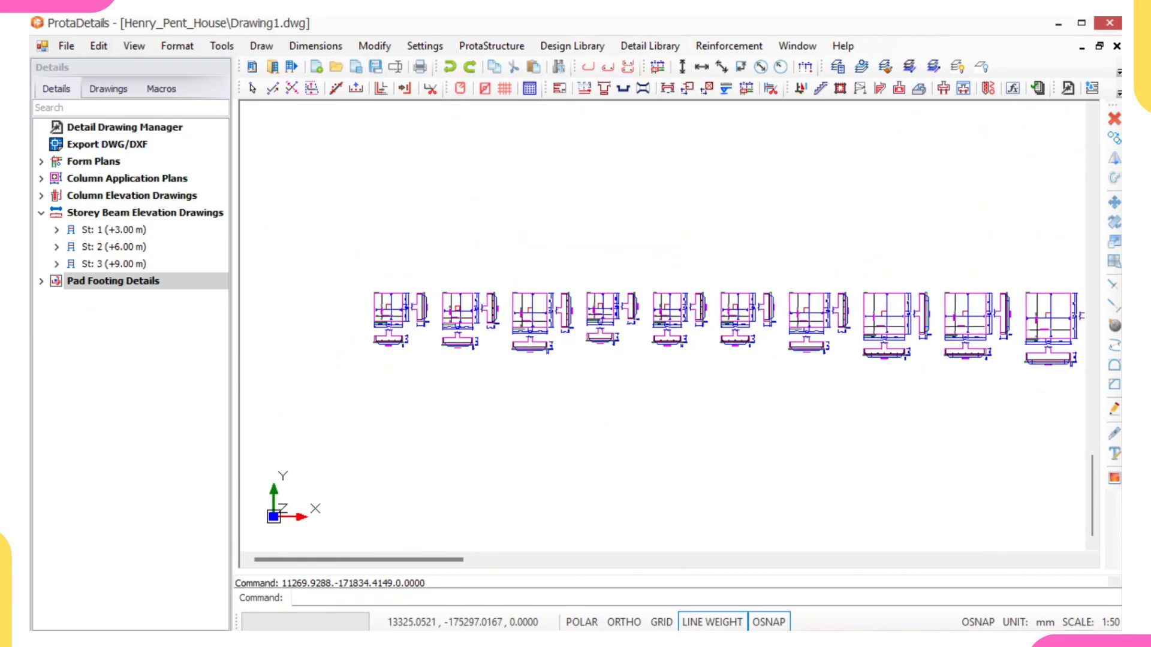
Examine the overall layout of all inserted plans, column and beam elevations, schedule and pad footing details
{"action": "middle_click_drag", "start_coordinate": [599, 392], "coordinate": [458, 359]}
{"action": "scroll", "coordinate": [458, 359], "scroll_direction": "down", "scroll_amount": 1}
{"action": "scroll", "coordinate": [532, 352], "scroll_direction": "down", "scroll_amount": 1}
{"action": "middle_click_drag", "start_coordinate": [692, 356], "coordinate": [607, 351]}
{"action": "scroll", "coordinate": [606, 351], "scroll_direction": "down", "scroll_amount": 1}
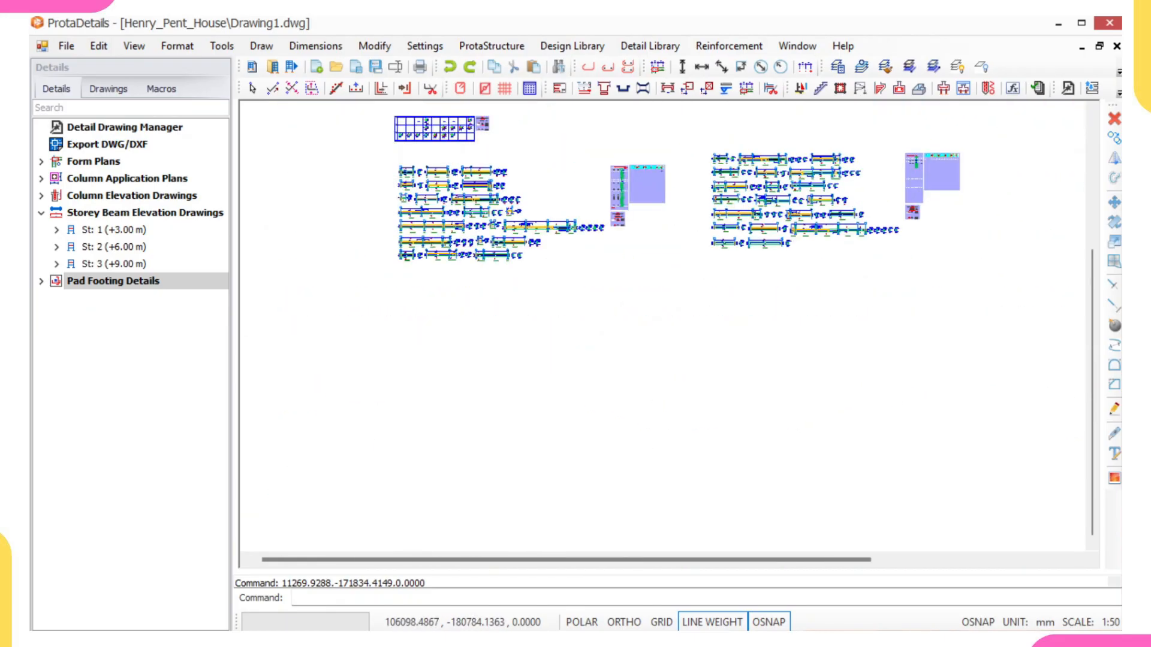
{"action": "scroll", "coordinate": [629, 345], "scroll_direction": "down", "scroll_amount": 1}
{"action": "middle_click_drag", "start_coordinate": [803, 336], "coordinate": [756, 327]}
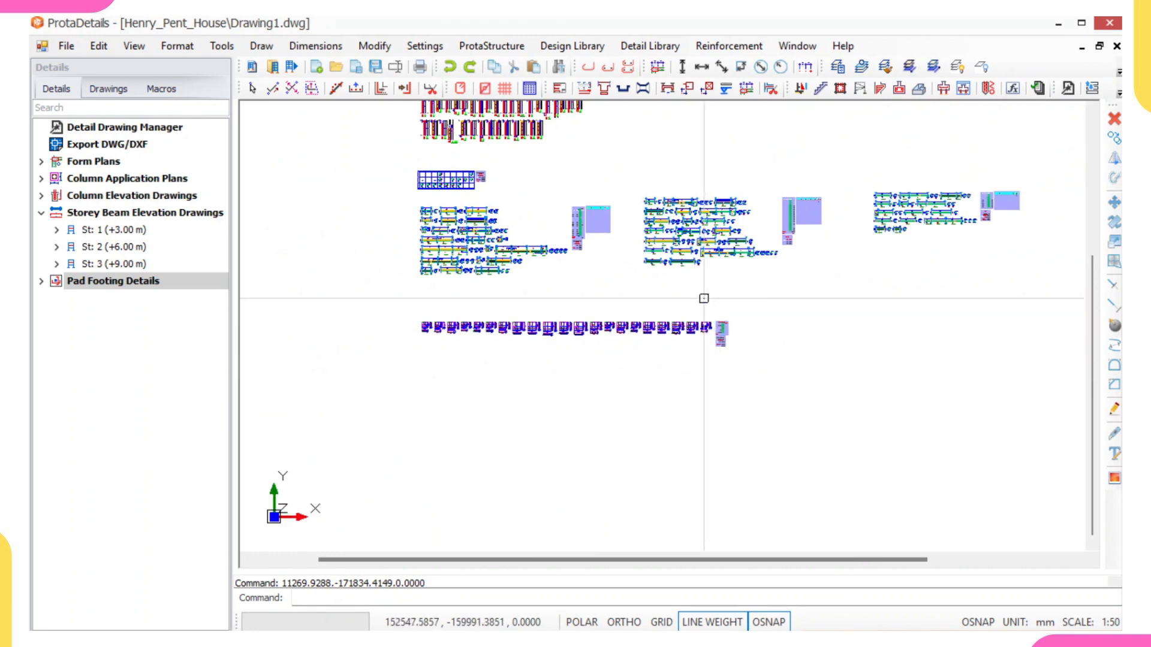
{"action": "middle_click_drag", "start_coordinate": [703, 298], "coordinate": [668, 373]}
{"action": "scroll", "coordinate": [692, 343], "scroll_direction": "down", "scroll_amount": 1}
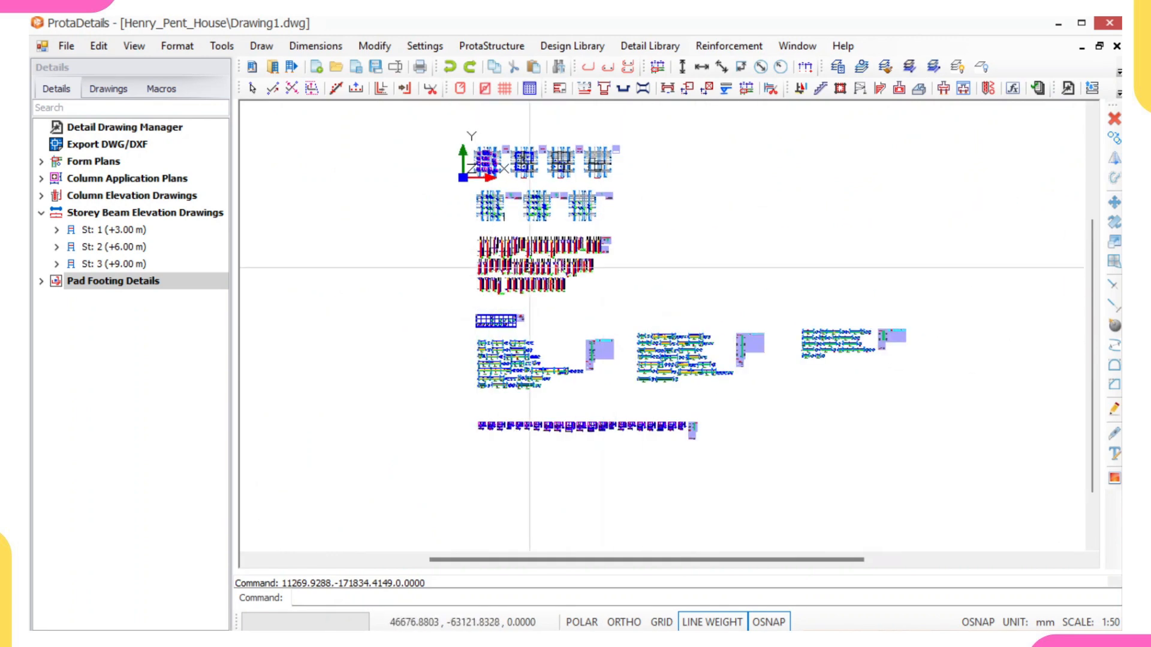
Export Drawing1.dwg in DWG2010 format, with the first subfolder of House Plan as the export directory
{"action": "left_click", "coordinate": [129, 148]}
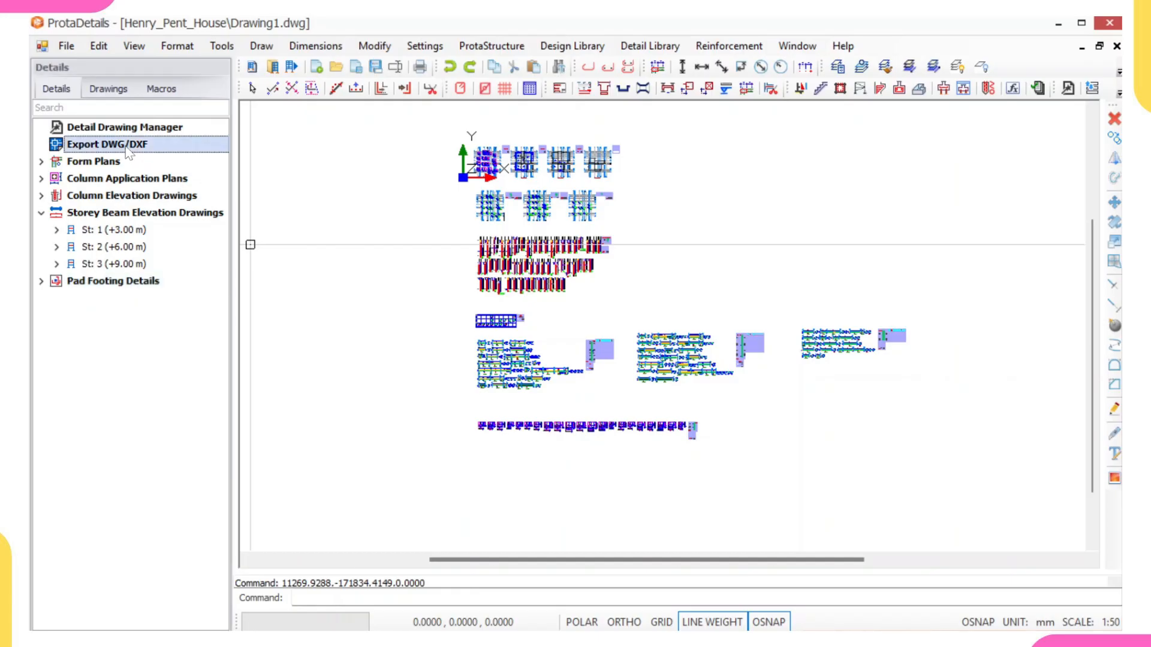
{"action": "right_click", "coordinate": [129, 149]}
{"action": "left_click", "coordinate": [144, 158]}
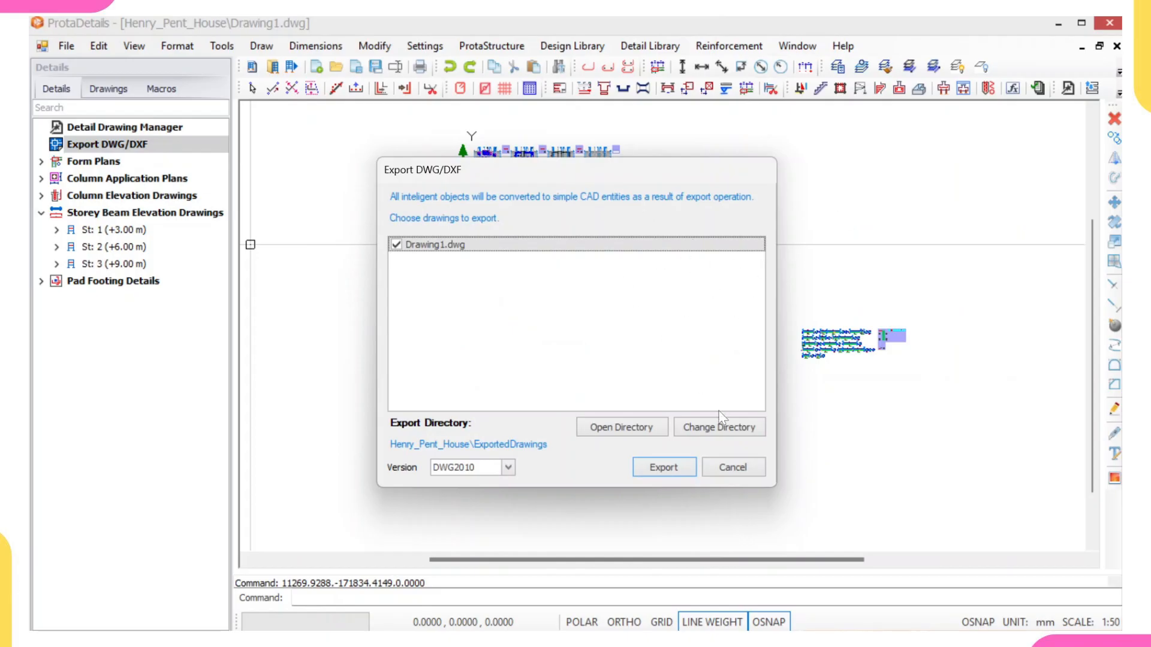
{"action": "left_click", "coordinate": [749, 428]}
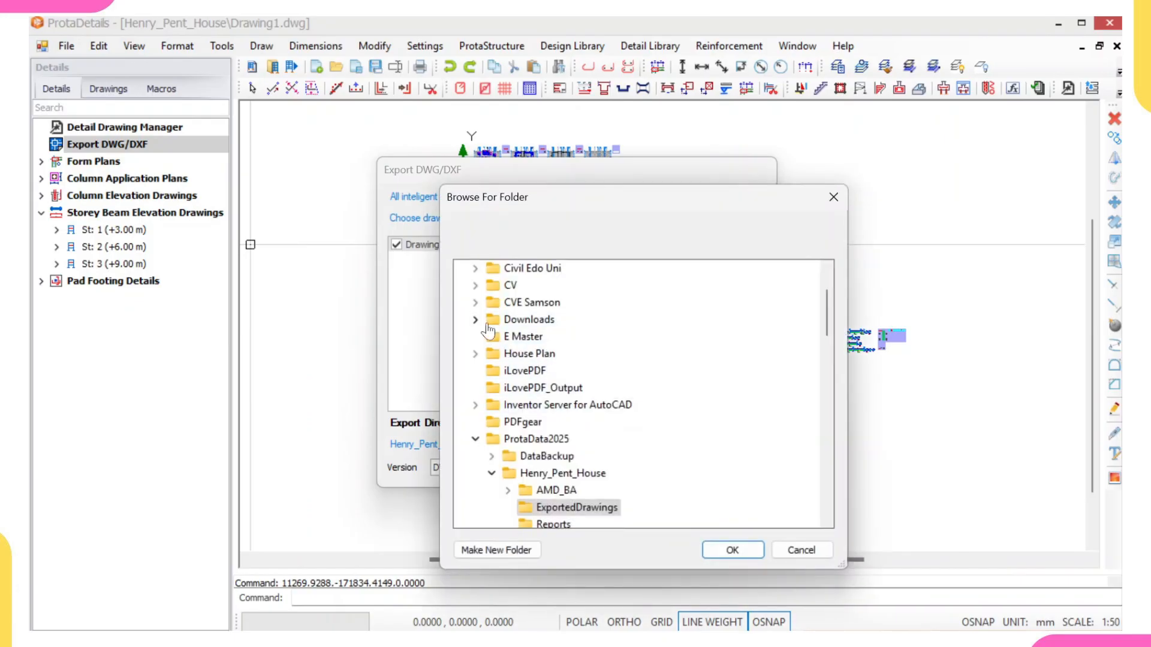
{"action": "double_click", "coordinate": [530, 354]}
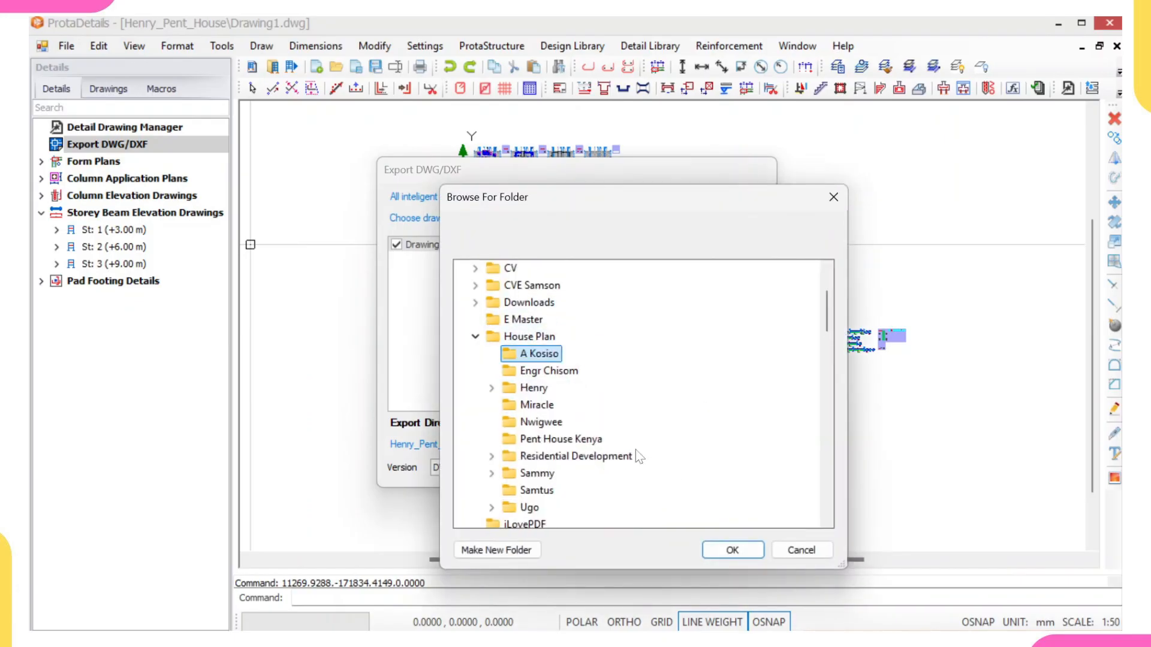
{"action": "left_click", "coordinate": [734, 551]}
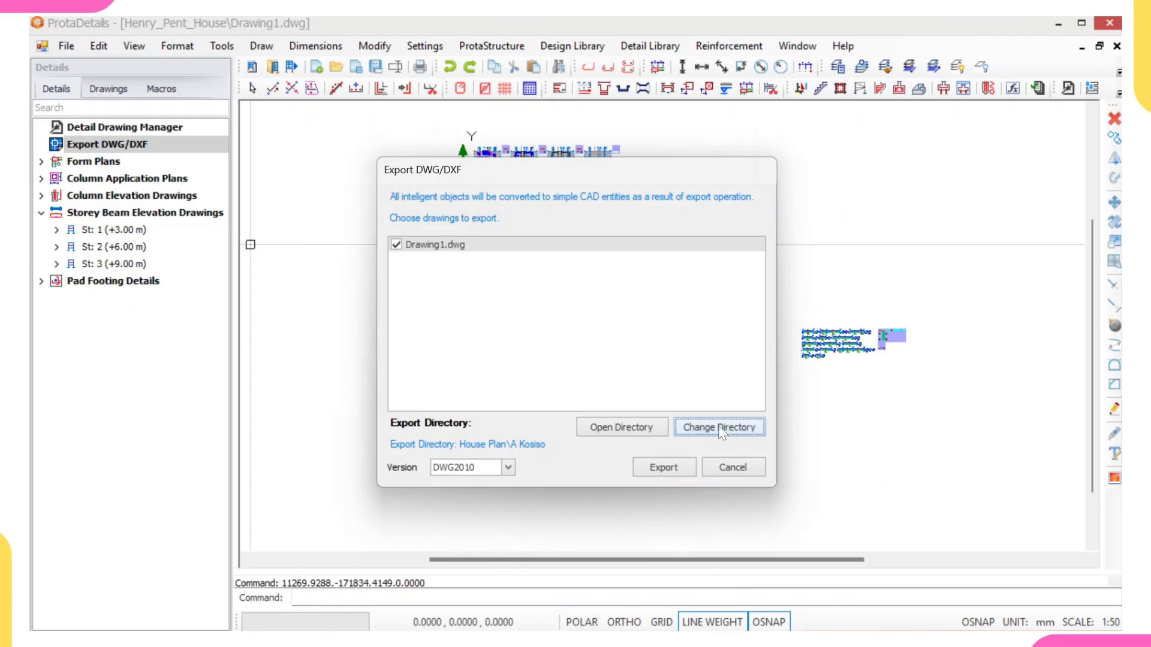
{"action": "left_click", "coordinate": [663, 467]}
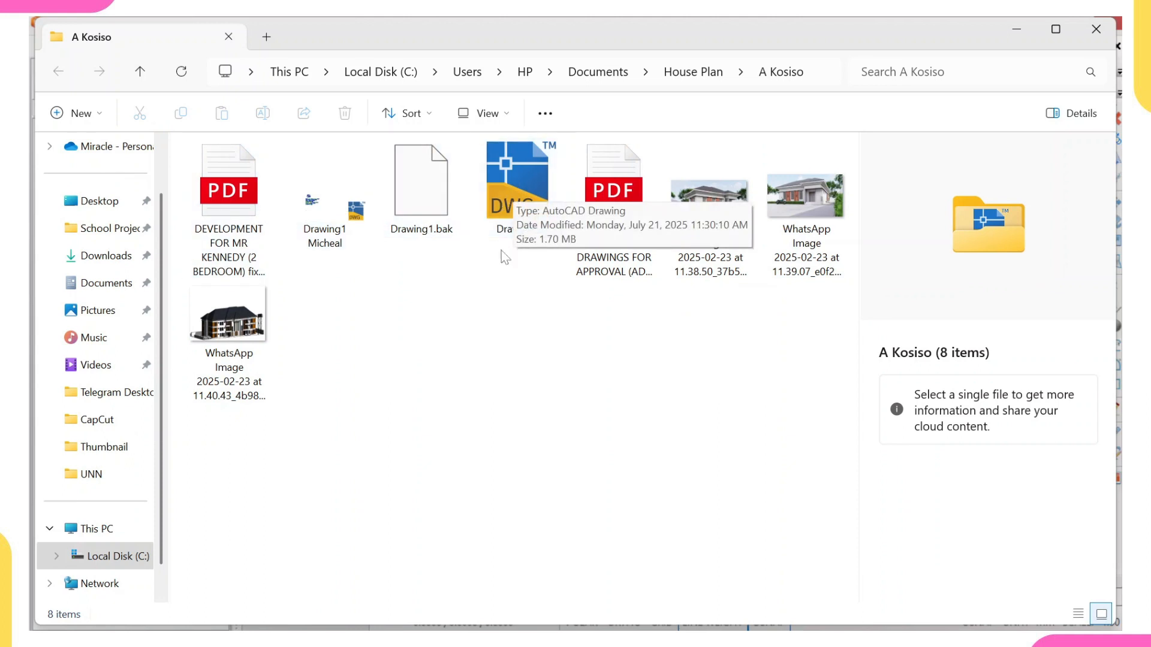
Open the exported Drawing1 DWG file from the export folder in AutoCAD
{"action": "left_click", "coordinate": [506, 207]}
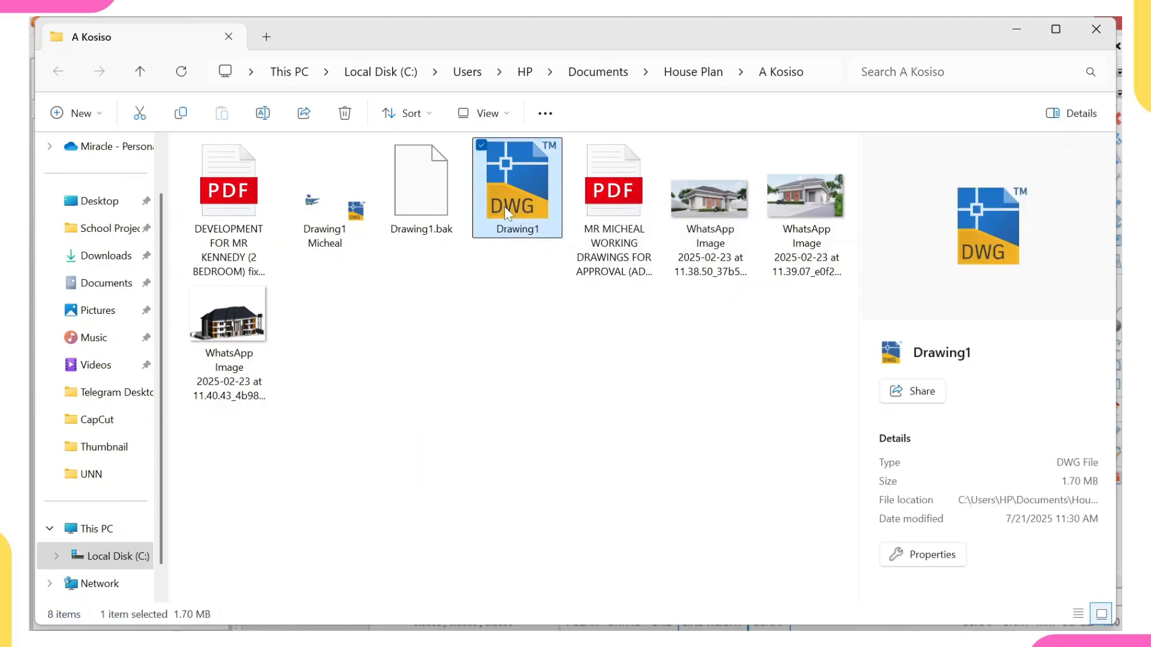
{"action": "right_click", "coordinate": [505, 206]}
{"action": "left_click", "coordinate": [569, 272]}
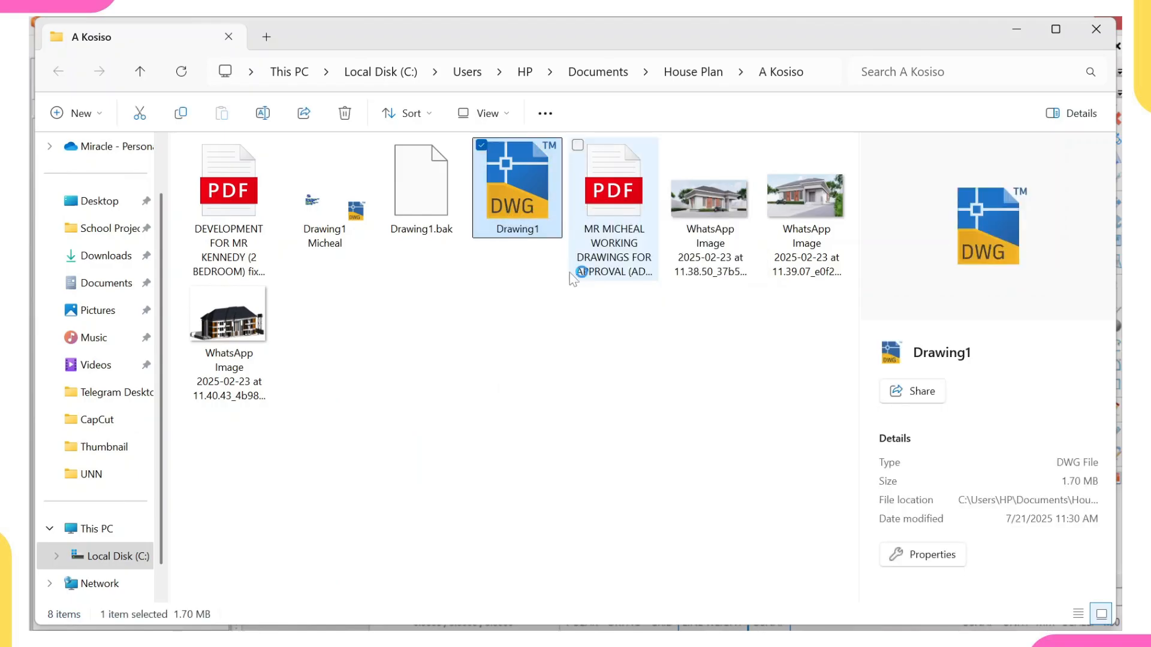
Examine the form plans and column application plans in the exported drawing
{"action": "scroll", "coordinate": [426, 254], "scroll_direction": "up", "scroll_amount": 6}
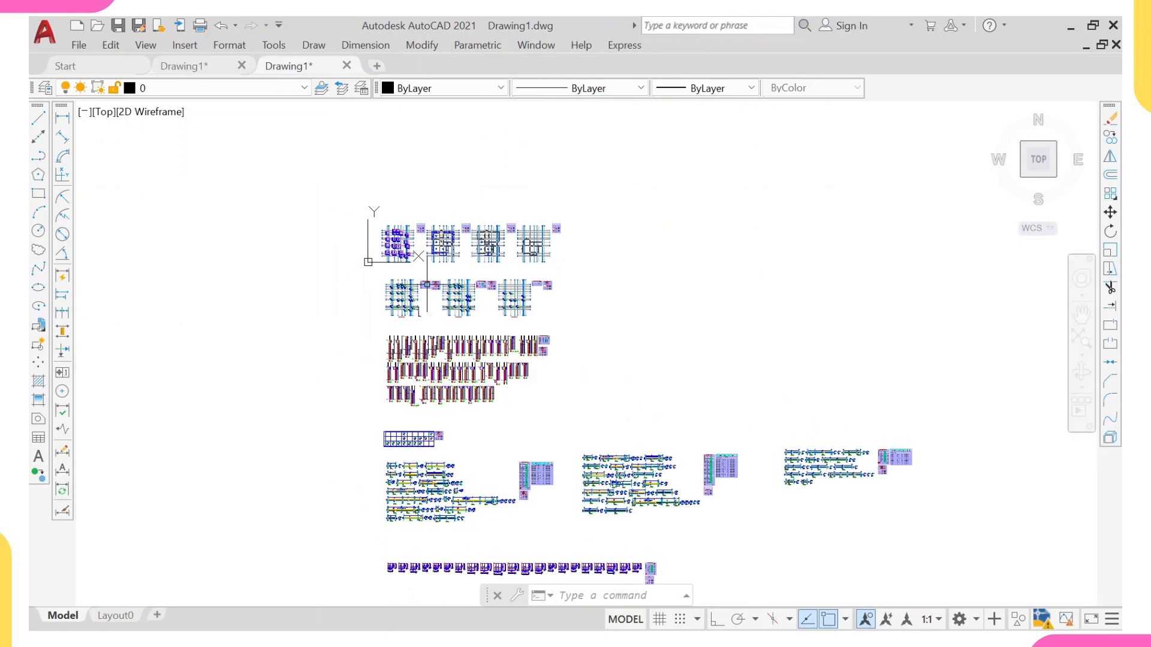
{"action": "middle_click_drag", "start_coordinate": [441, 258], "coordinate": [475, 334]}
{"action": "scroll", "coordinate": [342, 177], "scroll_direction": "up", "scroll_amount": 5}
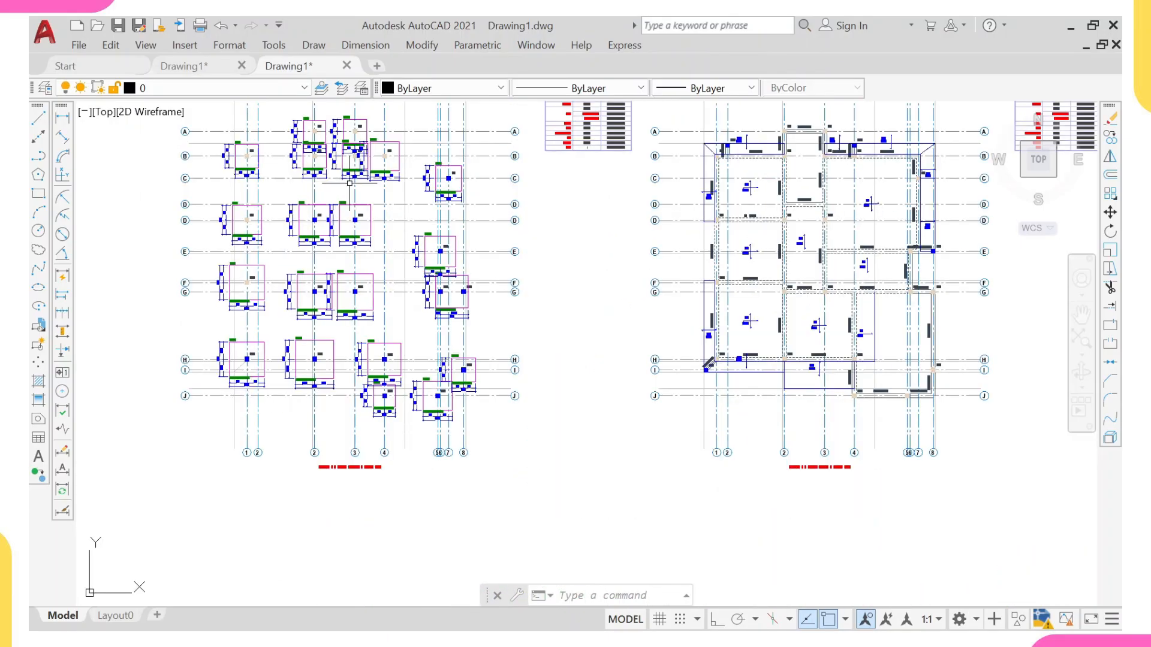
{"action": "scroll", "coordinate": [342, 178], "scroll_direction": "down", "scroll_amount": 2}
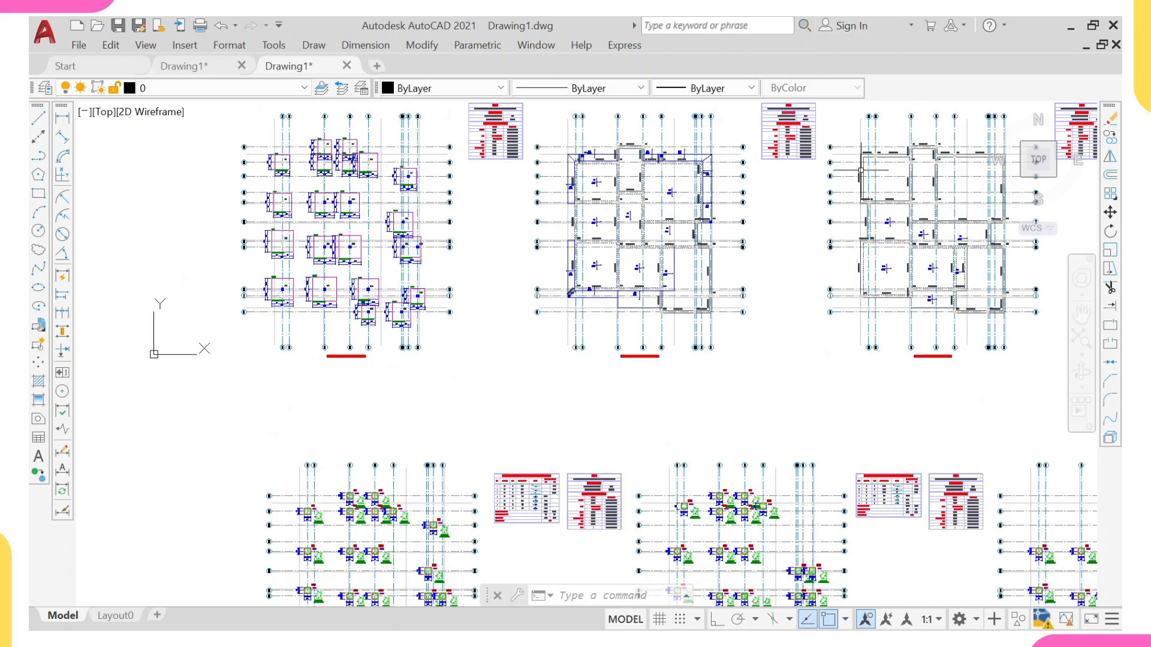
{"action": "scroll", "coordinate": [749, 218], "scroll_direction": "down", "scroll_amount": 3}
{"action": "middle_click_drag", "start_coordinate": [750, 219], "coordinate": [673, 185]}
Examine the outlines and reinforcement labels of the storey 1 beam elevations at close range
{"action": "mouse_move", "coordinate": [683, 365]}
{"action": "middle_mouse_down"}
{"action": "mouse_move", "coordinate": [639, 295]}
{"action": "mouse_move", "coordinate": [595, 179]}
{"action": "middle_mouse_up"}
{"action": "scroll", "coordinate": [510, 374], "scroll_direction": "up", "scroll_amount": 6}
{"action": "middle_click_drag", "start_coordinate": [511, 374], "coordinate": [437, 363]}
{"action": "scroll", "coordinate": [555, 302], "scroll_direction": "up", "scroll_amount": 7}
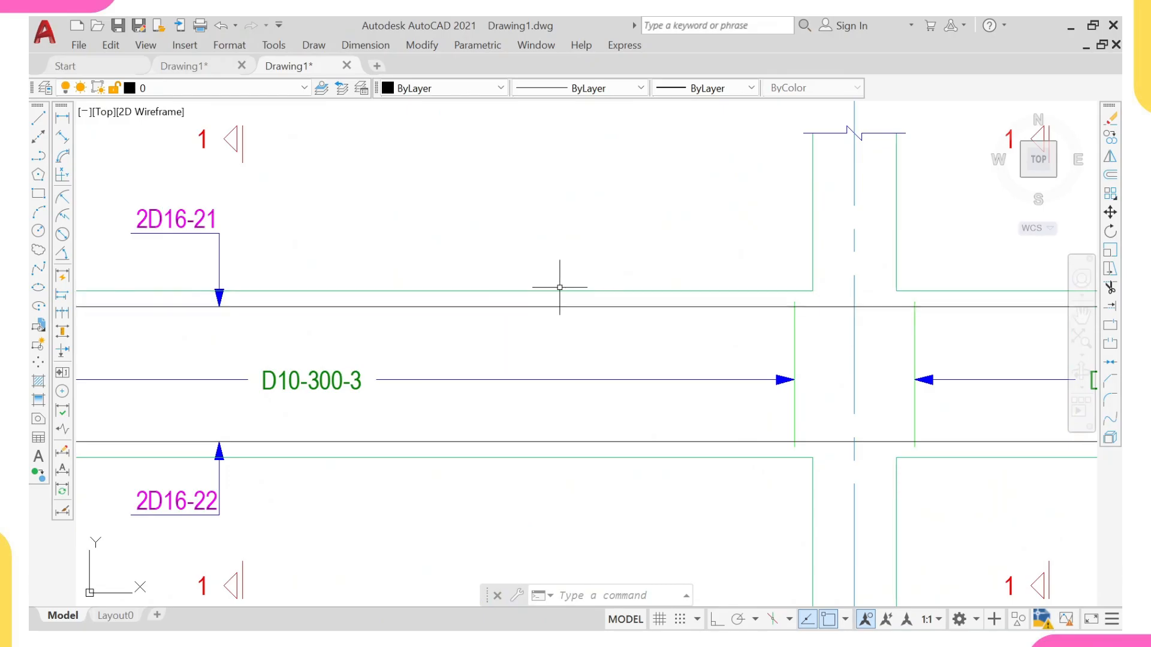
{"action": "left_click", "coordinate": [571, 303]}
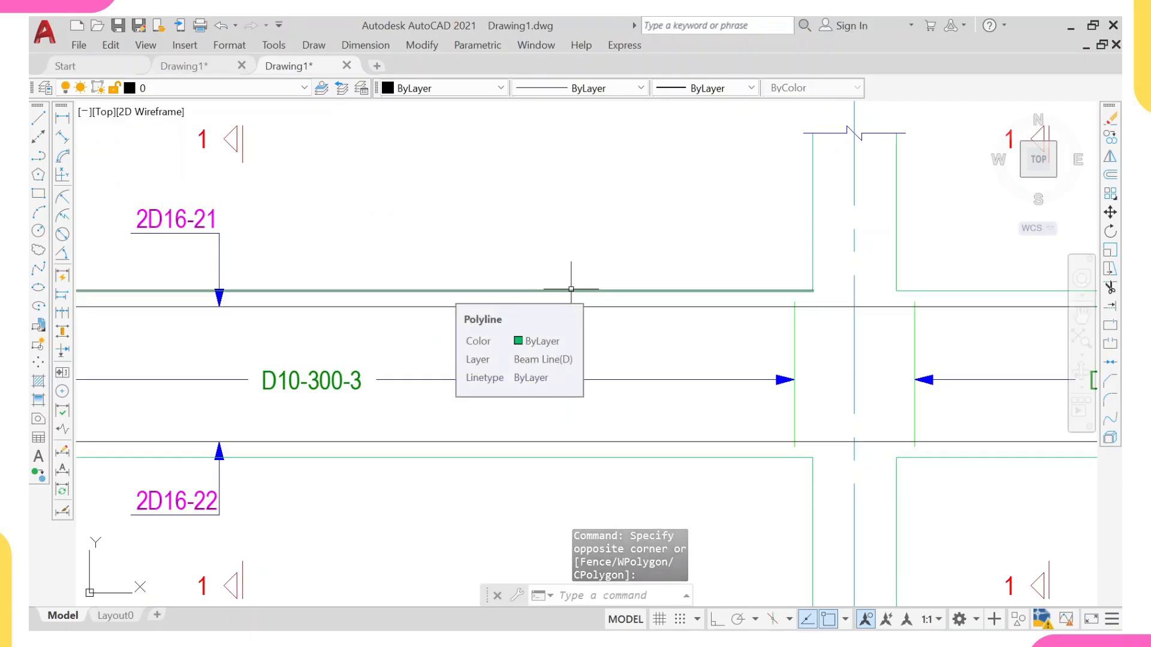
{"action": "scroll", "coordinate": [571, 290], "scroll_direction": "down", "scroll_amount": 5}
{"action": "scroll", "coordinate": [579, 289], "scroll_direction": "down", "scroll_amount": 3}
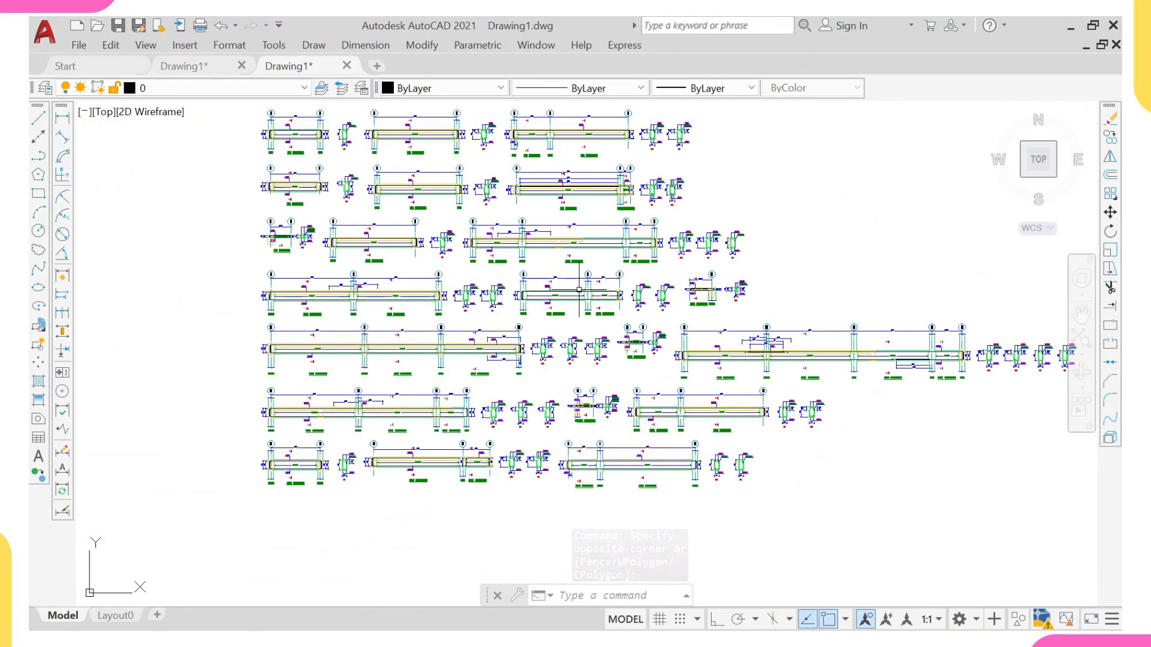
Check that every drawing group, from form plans to pad footing details, is present in the exported file
{"action": "scroll", "coordinate": [578, 289], "scroll_direction": "down", "scroll_amount": 4}
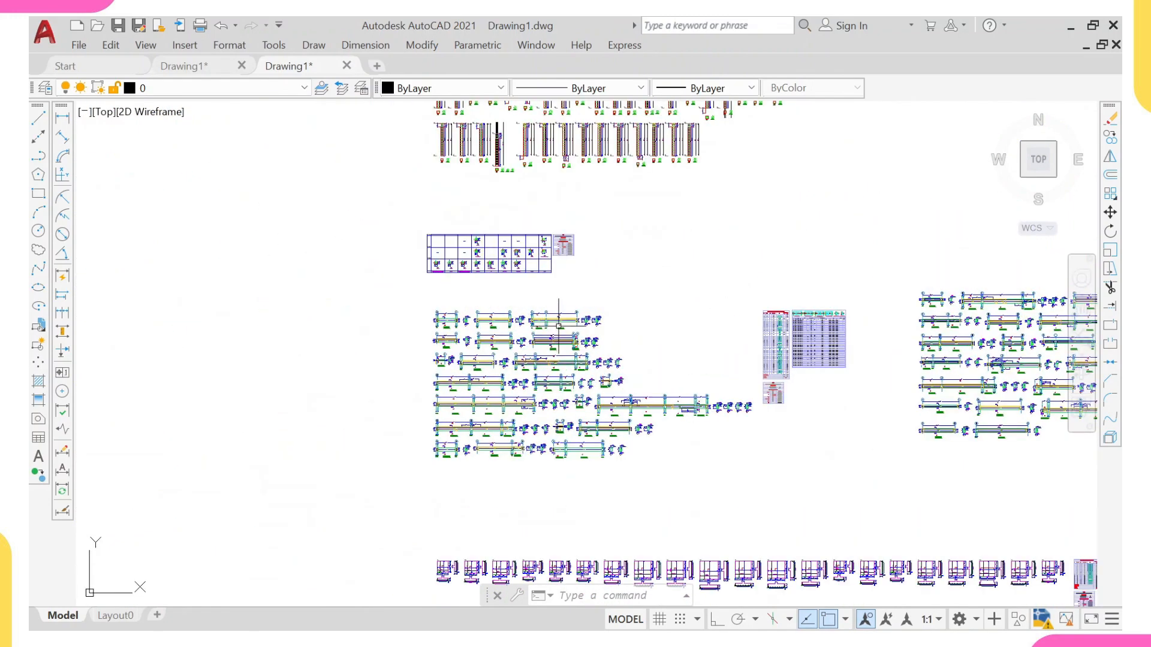
{"action": "scroll", "coordinate": [560, 330], "scroll_direction": "down", "scroll_amount": 1}
{"action": "scroll", "coordinate": [566, 353], "scroll_direction": "down", "scroll_amount": 3}
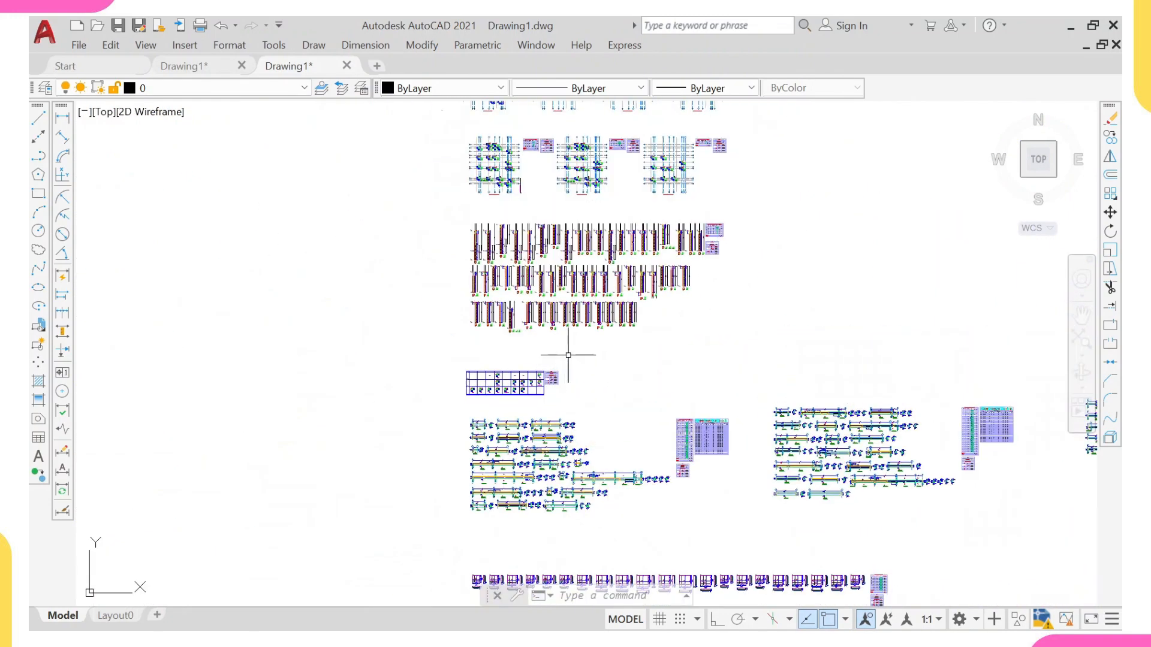
{"action": "middle_click_drag", "start_coordinate": [568, 355], "coordinate": [562, 387]}
{"action": "mouse_move", "coordinate": [583, 293]}
{"action": "middle_mouse_down"}
{"action": "mouse_move", "coordinate": [572, 356]}
{"action": "mouse_move", "coordinate": [575, 290]}
{"action": "middle_mouse_up"}
{"action": "scroll", "coordinate": [571, 295], "scroll_direction": "down", "scroll_amount": 2}
{"action": "scroll", "coordinate": [569, 333], "scroll_direction": "up", "scroll_amount": 2}
{"action": "scroll", "coordinate": [559, 309], "scroll_direction": "down", "scroll_amount": 2}
{"action": "middle_click_drag", "start_coordinate": [540, 174], "coordinate": [528, 233]}
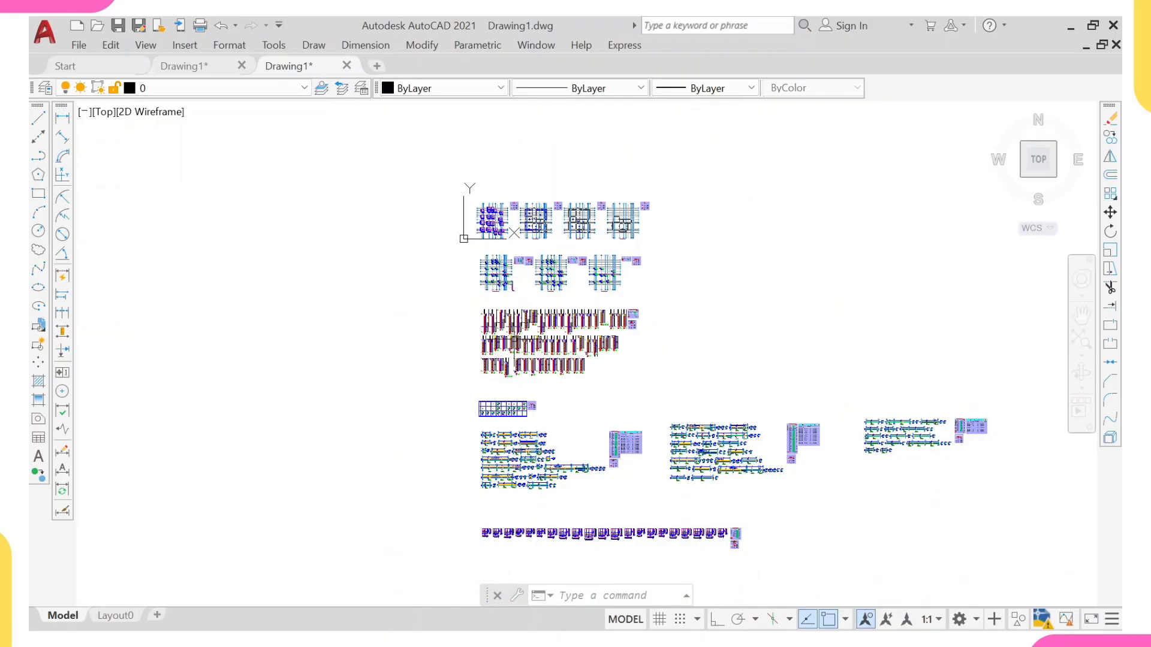
{"action": "middle_click_drag", "start_coordinate": [542, 364], "coordinate": [544, 345]}
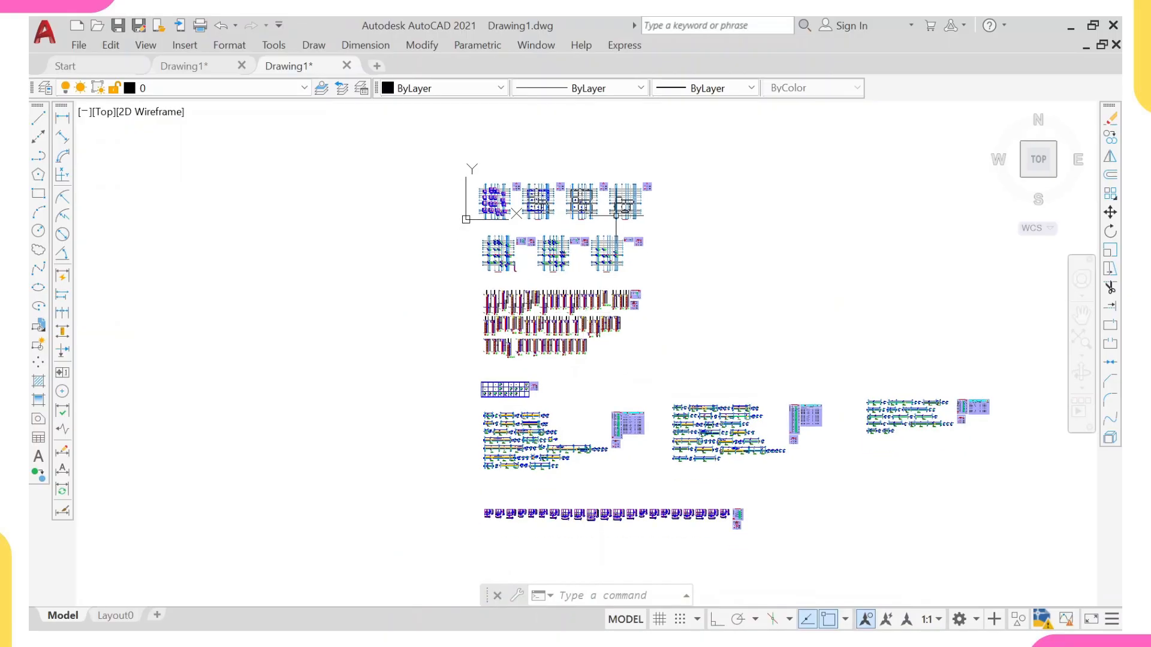